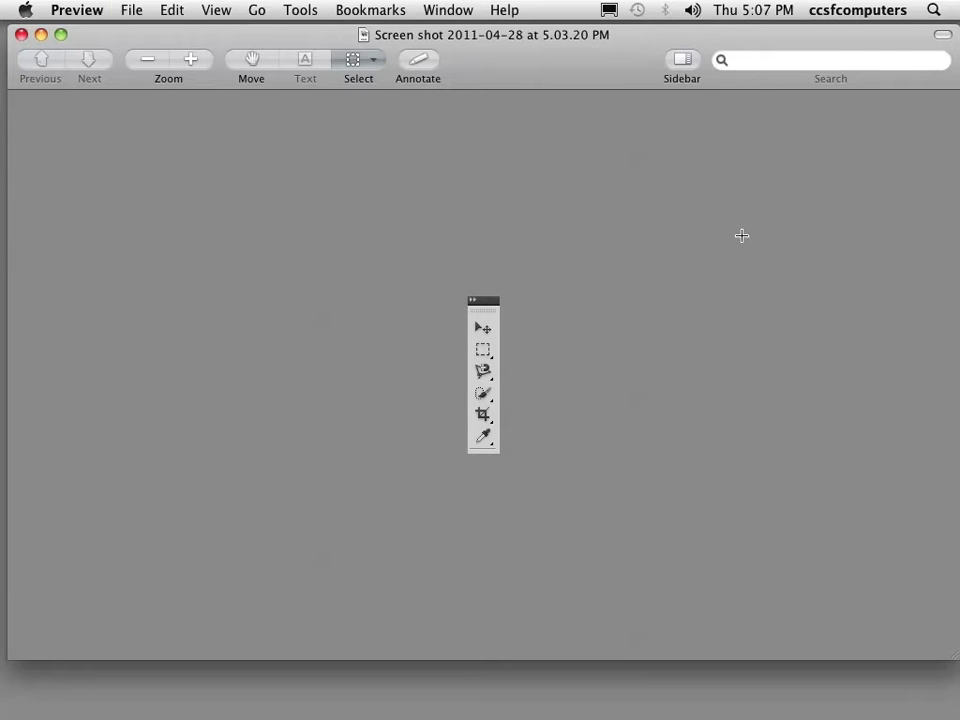
# Step: Close the open screenshot preview, switch to Safari, and capture a region screenshot of the portfolio photo displayed on the web page
pyautogui.press('super+w')
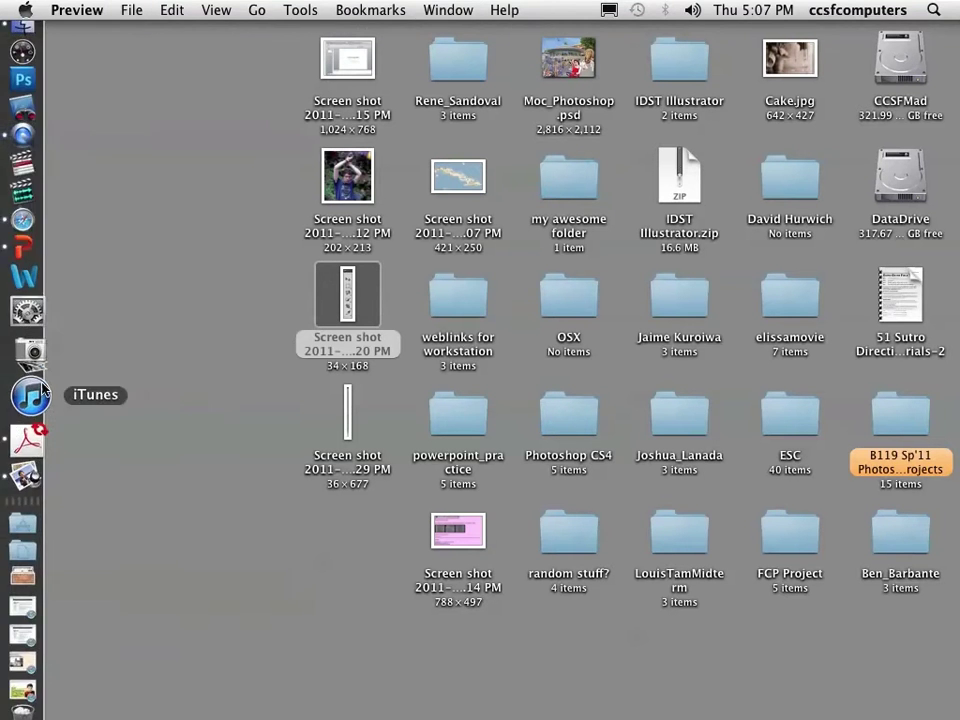
pyautogui.moveTo(15, 306)
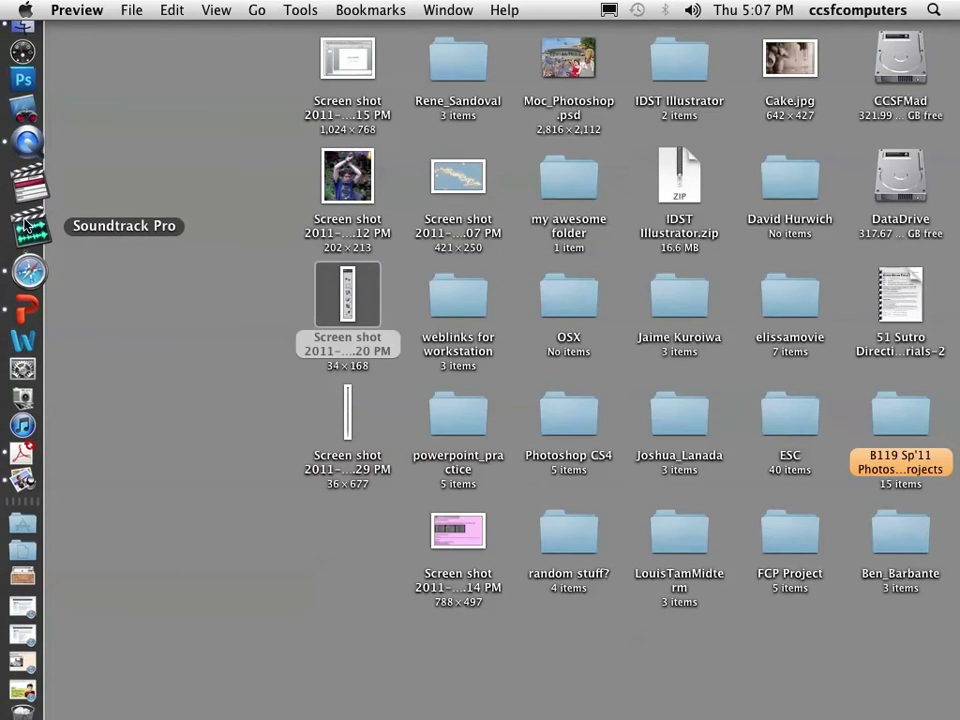
pyautogui.click(22, 254)
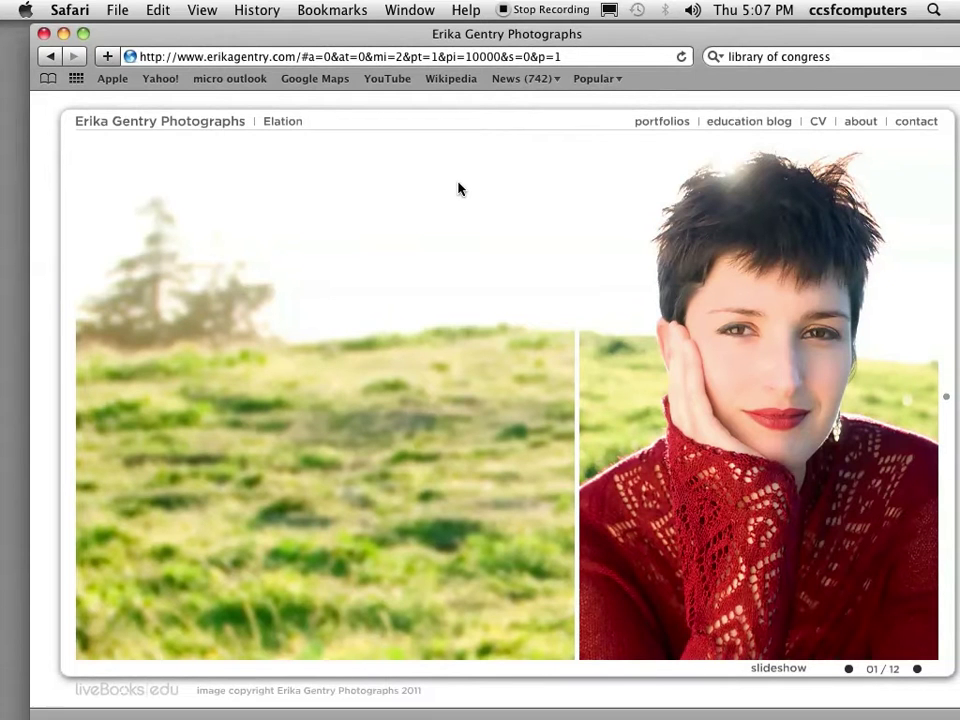
pyautogui.moveTo(518, 44); pyautogui.dragTo(504, 38)
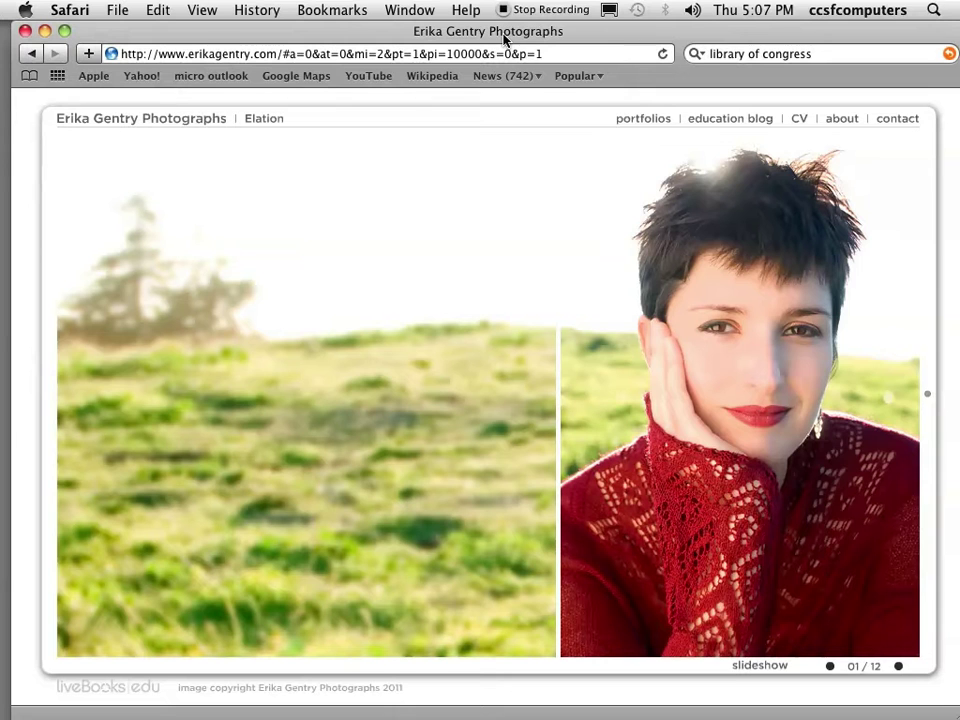
pyautogui.press('super+shift+4')
pyautogui.moveTo(32, 97); pyautogui.dragTo(936, 689)
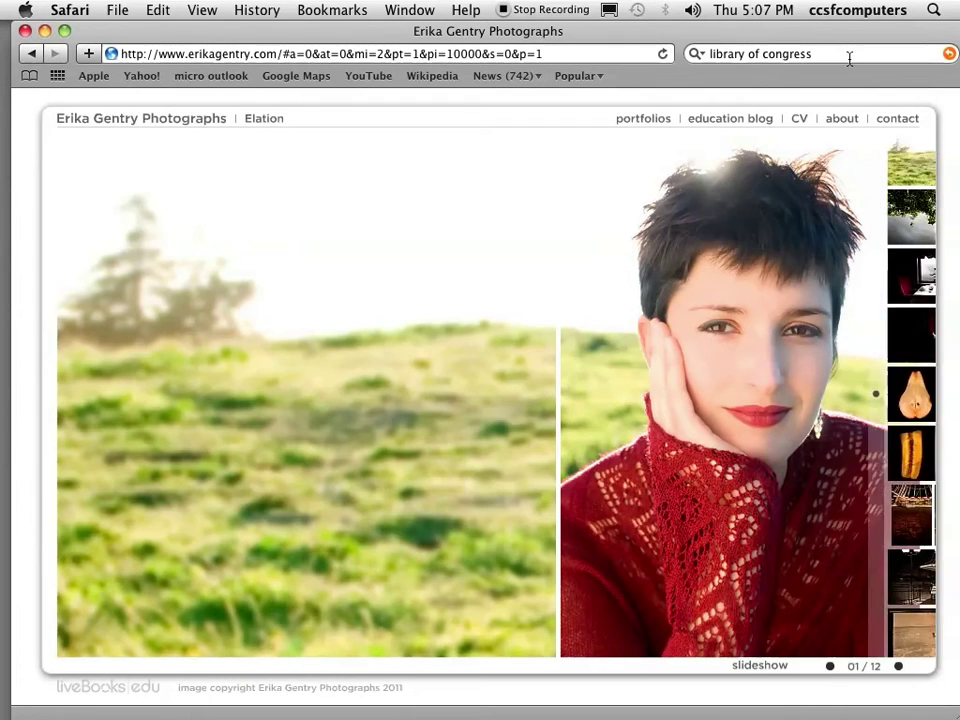
# Step: Move the browser window aside to check the new screenshot file on the desktop, and return the window to its place
pyautogui.moveTo(864, 34); pyautogui.dragTo(146, 257)
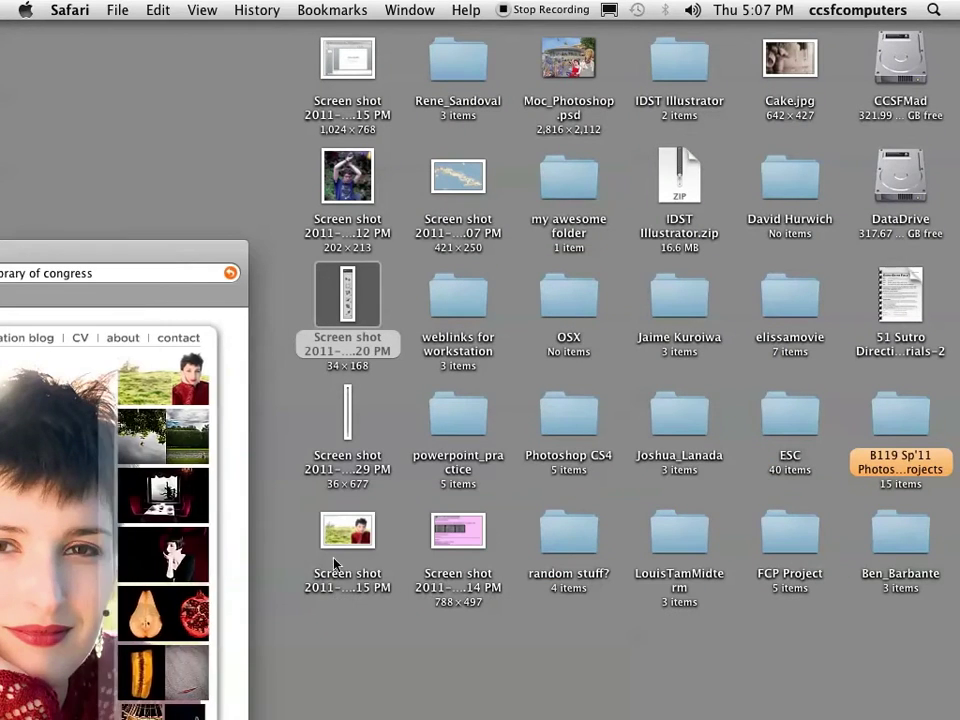
pyautogui.moveTo(356, 533)
pyautogui.mouseDown()
pyautogui.moveTo(364, 515)
pyautogui.moveTo(365, 538)
pyautogui.mouseUp()
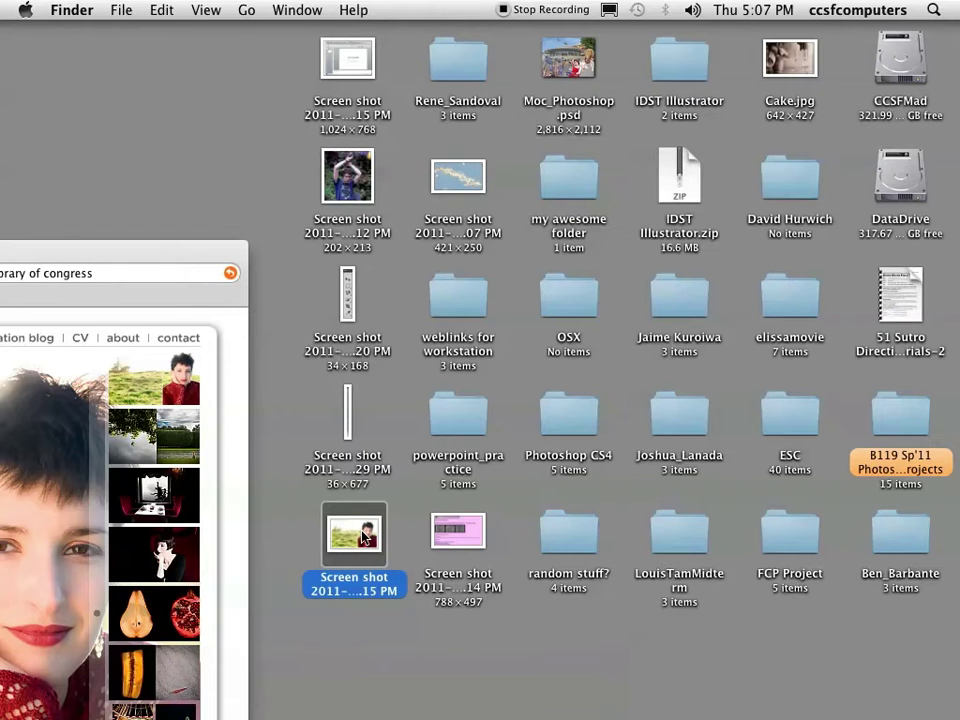
pyautogui.moveTo(160, 265); pyautogui.dragTo(880, 8)
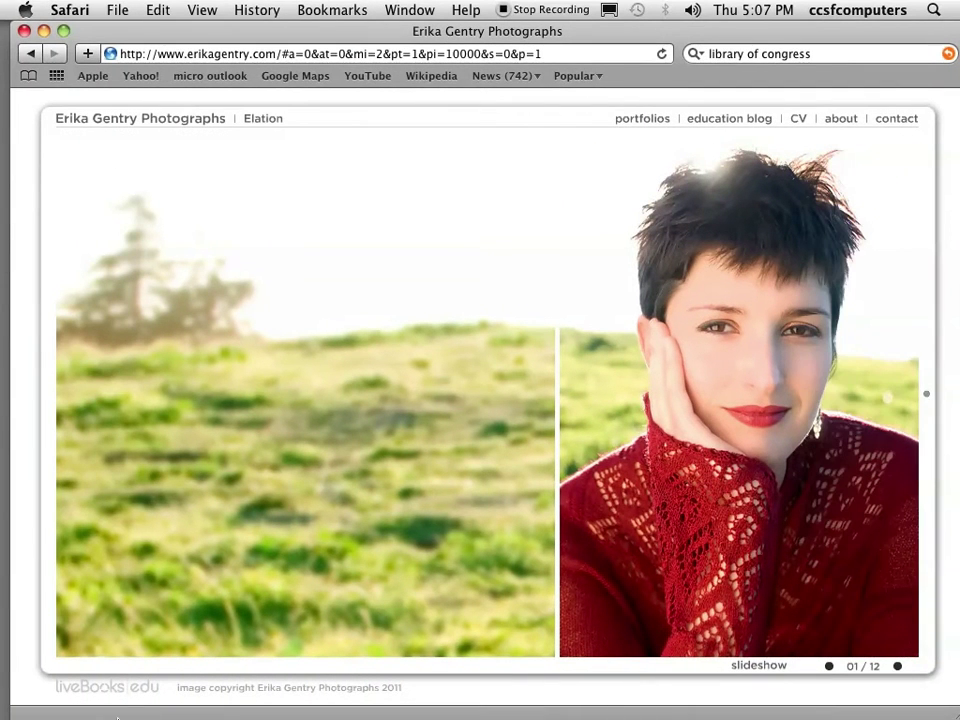
# Step: Switch to Photoshop and open the "To Infiniti & Beyond" PSD from the B119 Sp'11 Photoshop Projects folder
pyautogui.moveTo(15, 197)
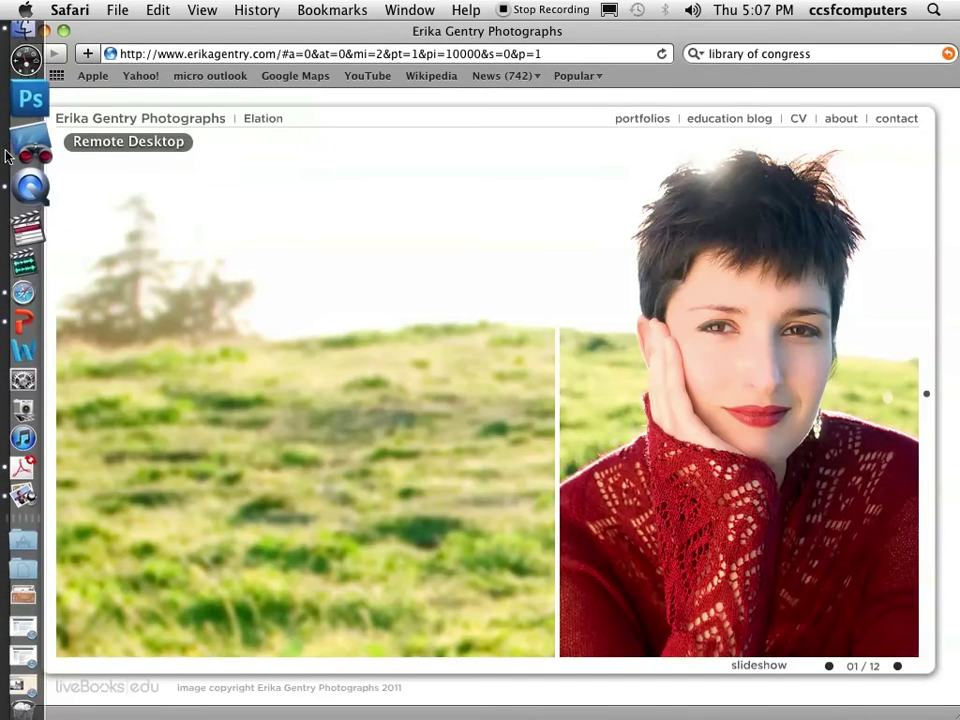
pyautogui.click(28, 121)
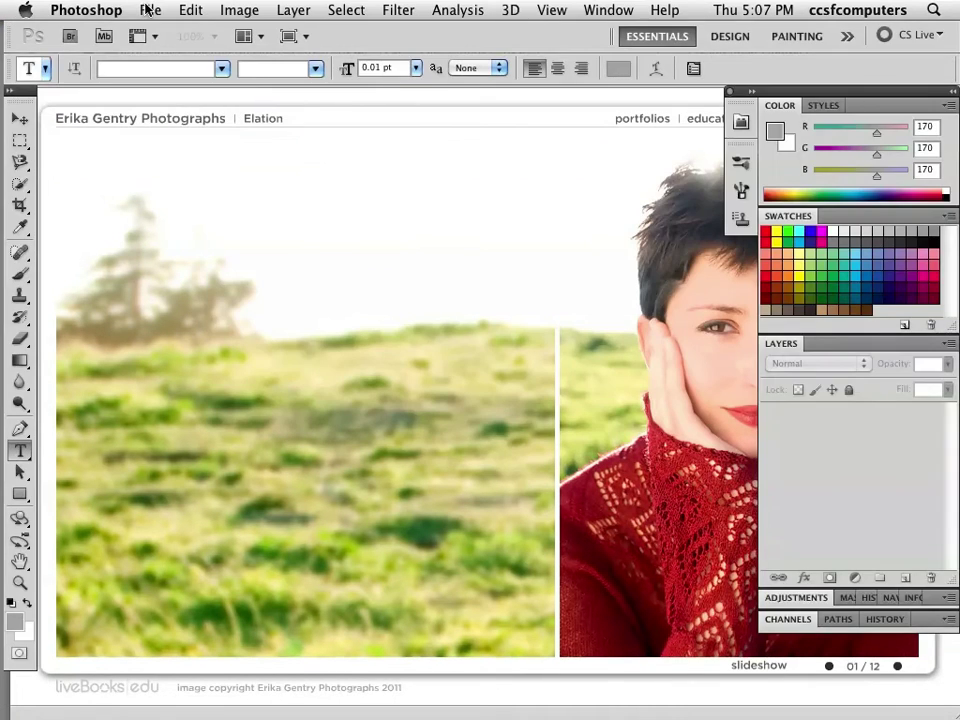
pyautogui.click(150, 10)
pyautogui.moveTo(189, 122)
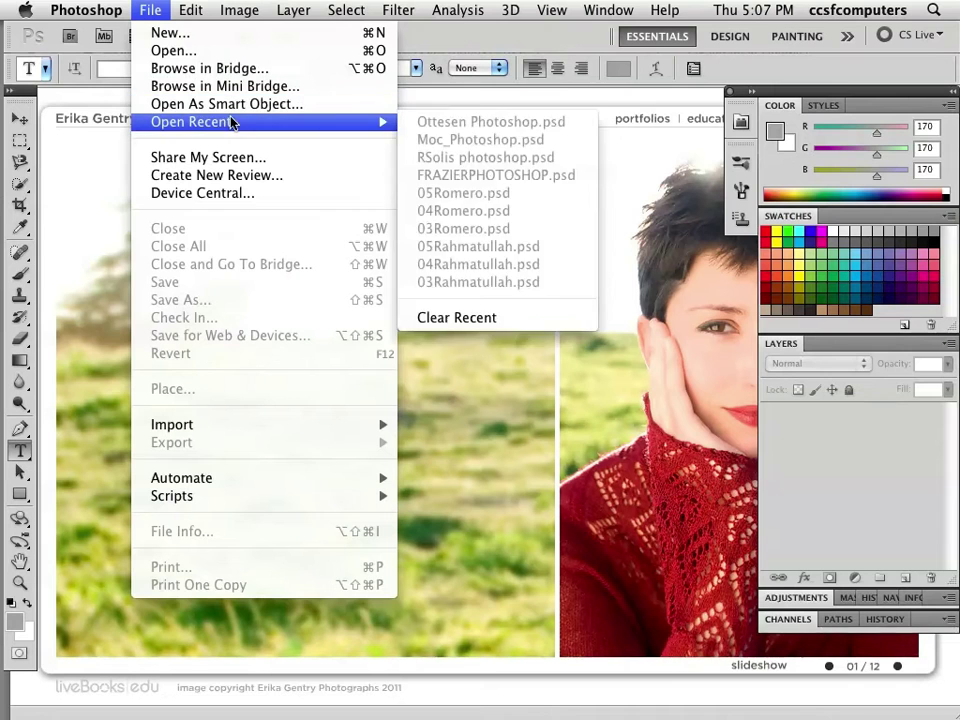
pyautogui.click(173, 50)
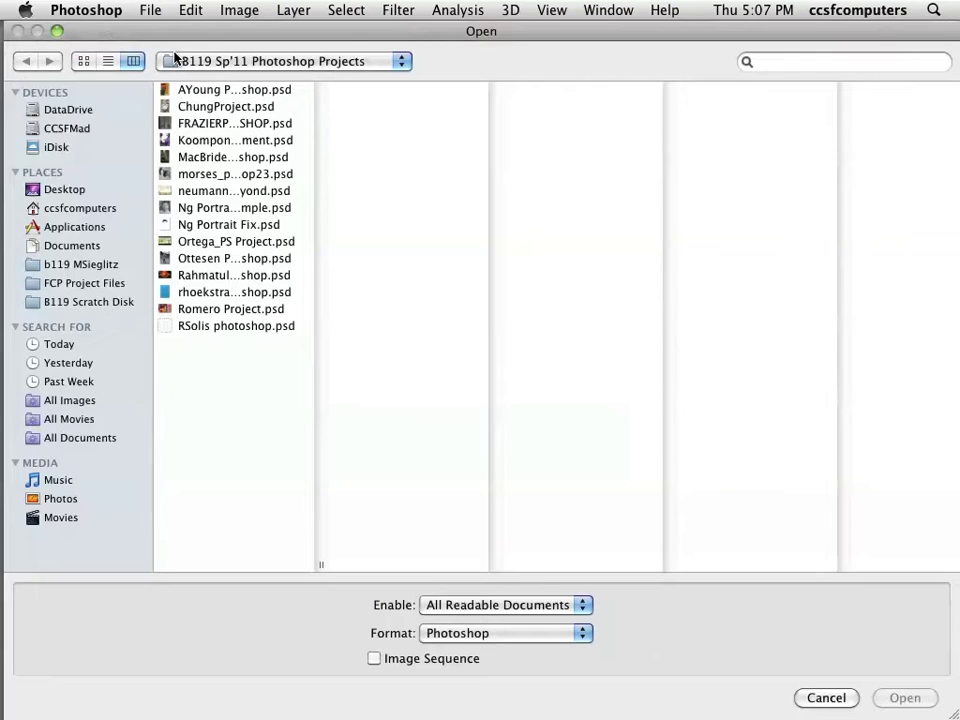
pyautogui.doubleClick(226, 190)
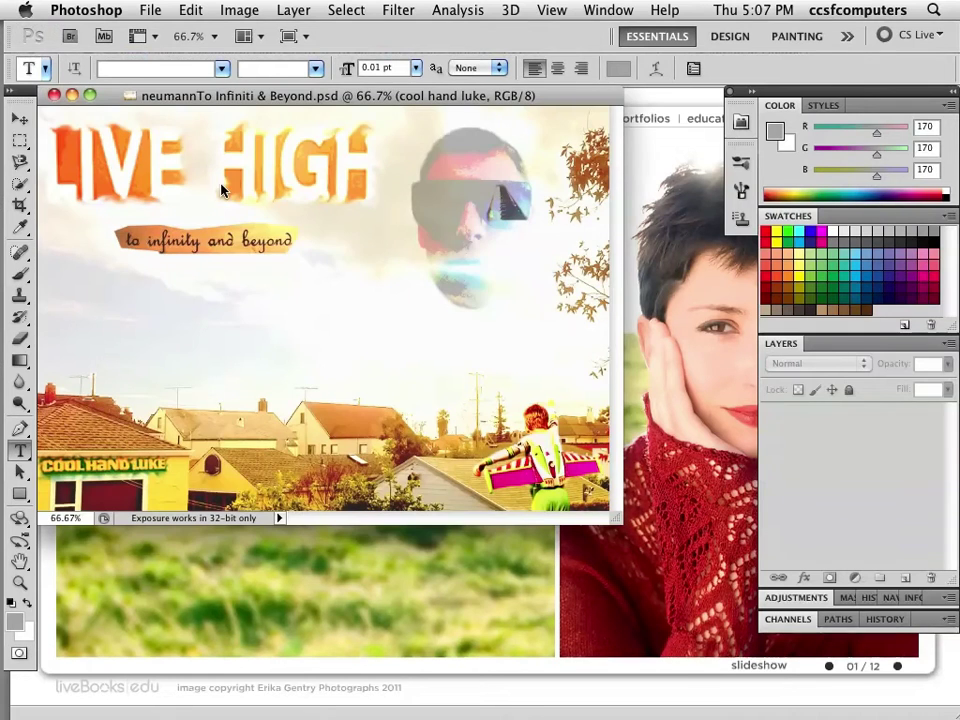
# Step: Show the image in full screen mode with the menu bar and take a window screenshot of the tool options bar
pyautogui.press('f')
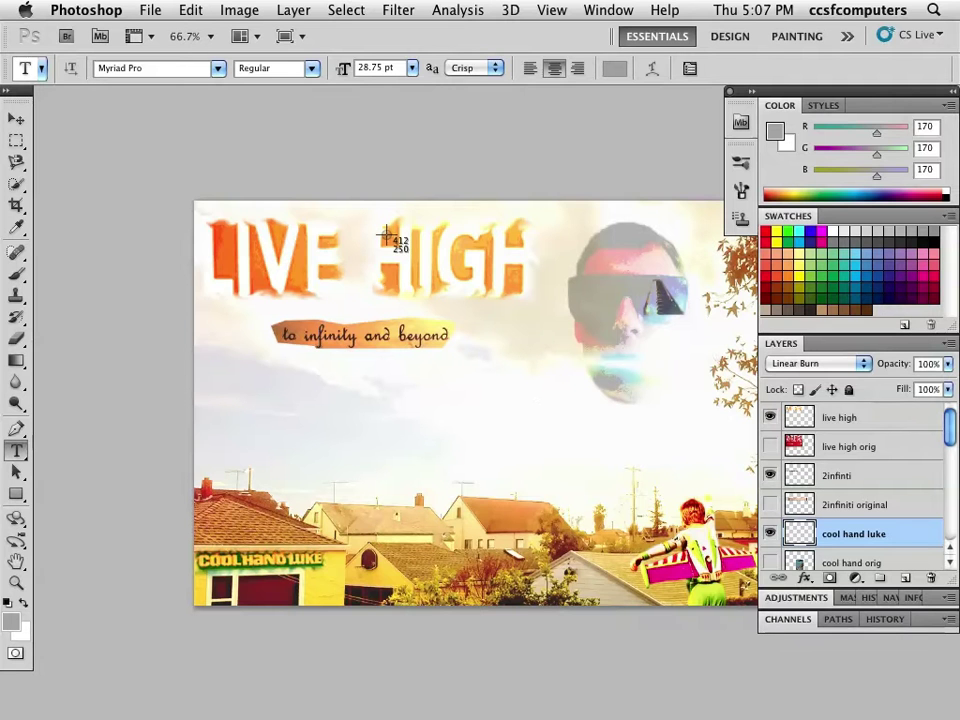
pyautogui.press('space')
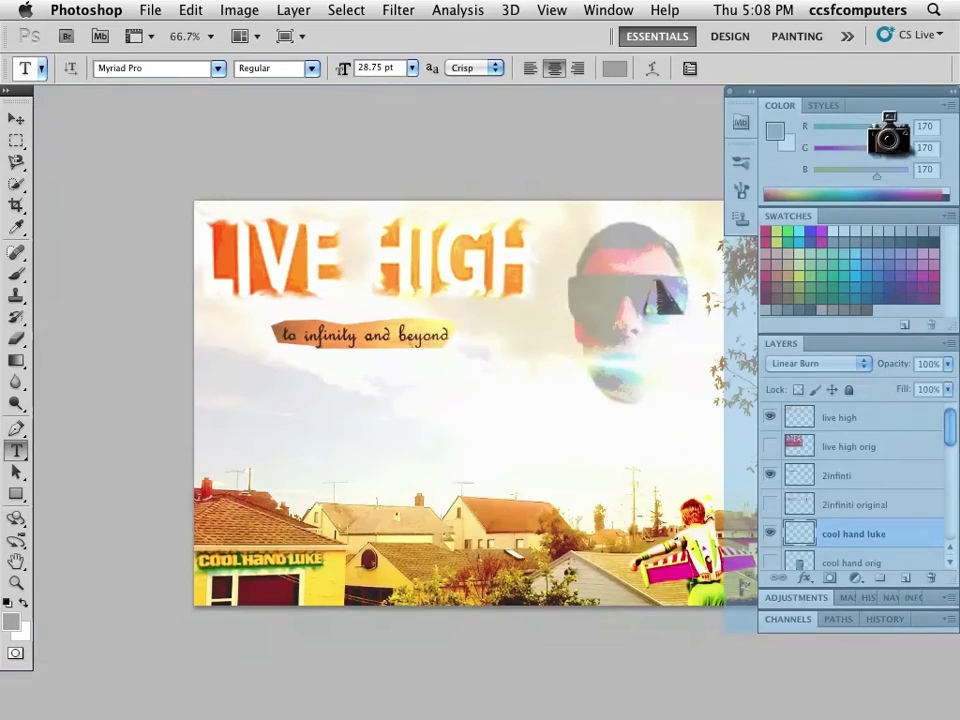
pyautogui.click(466, 60)
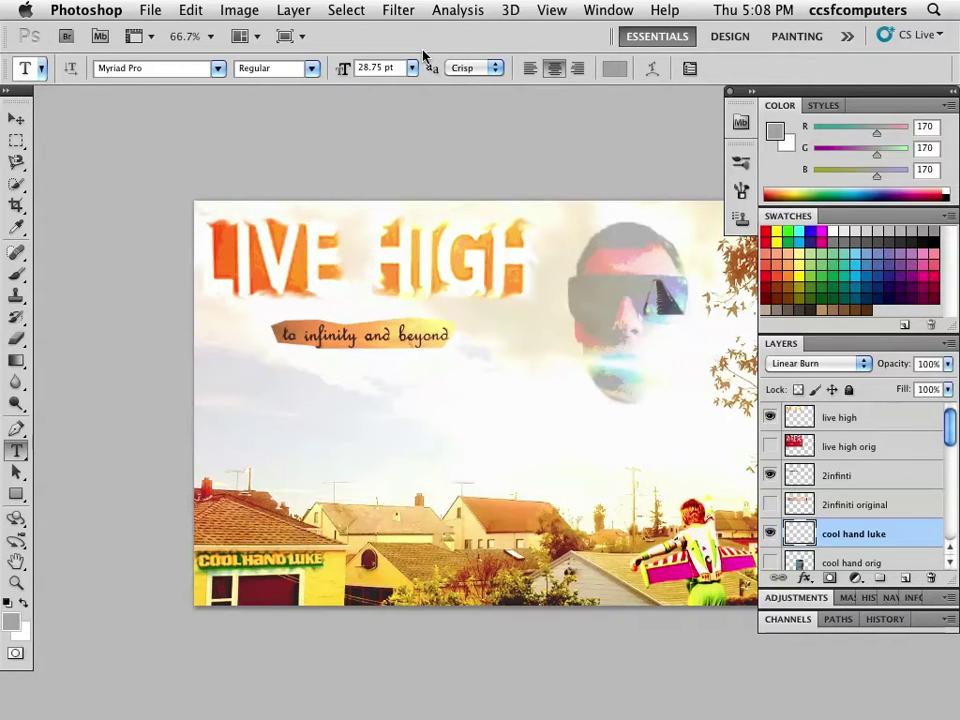
# Step: Switch to Safari and go to google.com
pyautogui.moveTo(8, 180)
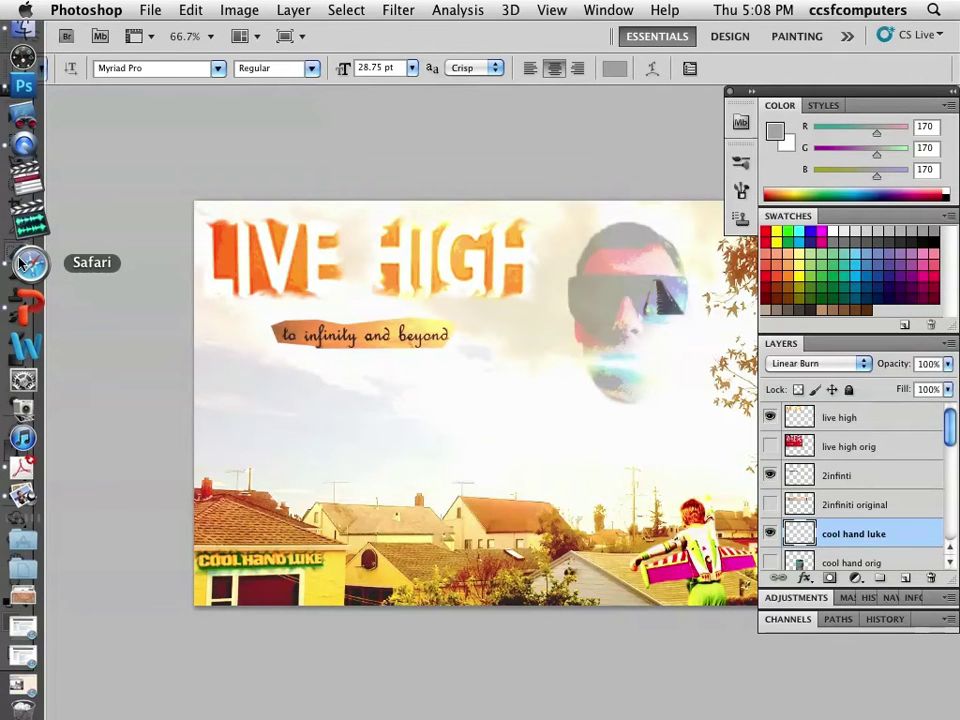
pyautogui.click(22, 262)
pyautogui.click(760, 53)
pyautogui.click(489, 54)
pyautogui.tripleClick(489, 54)
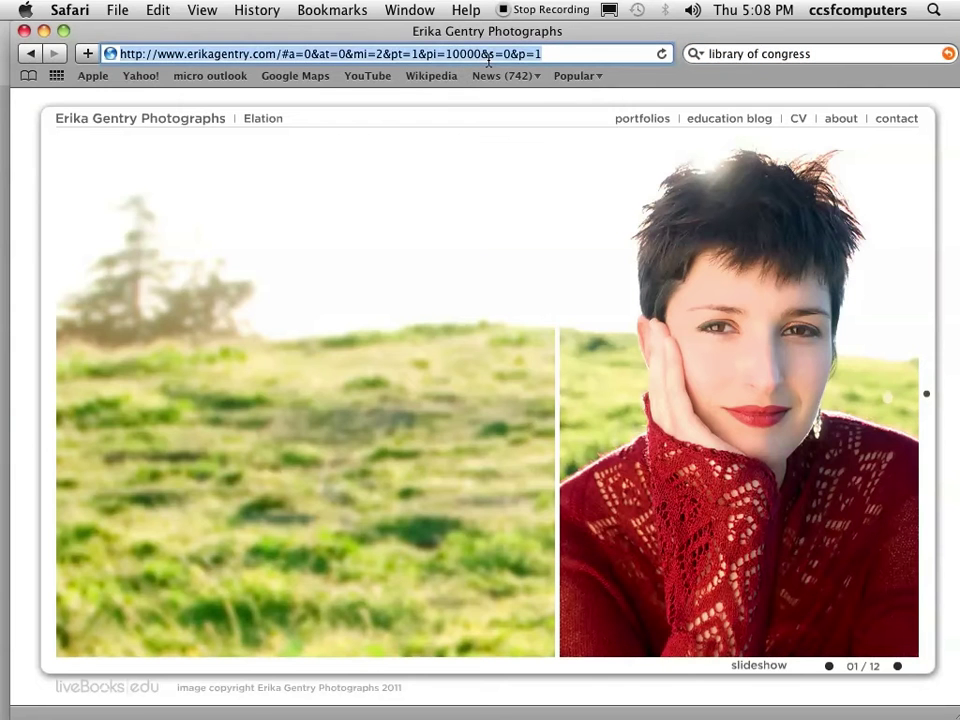
pyautogui.write('google.com')
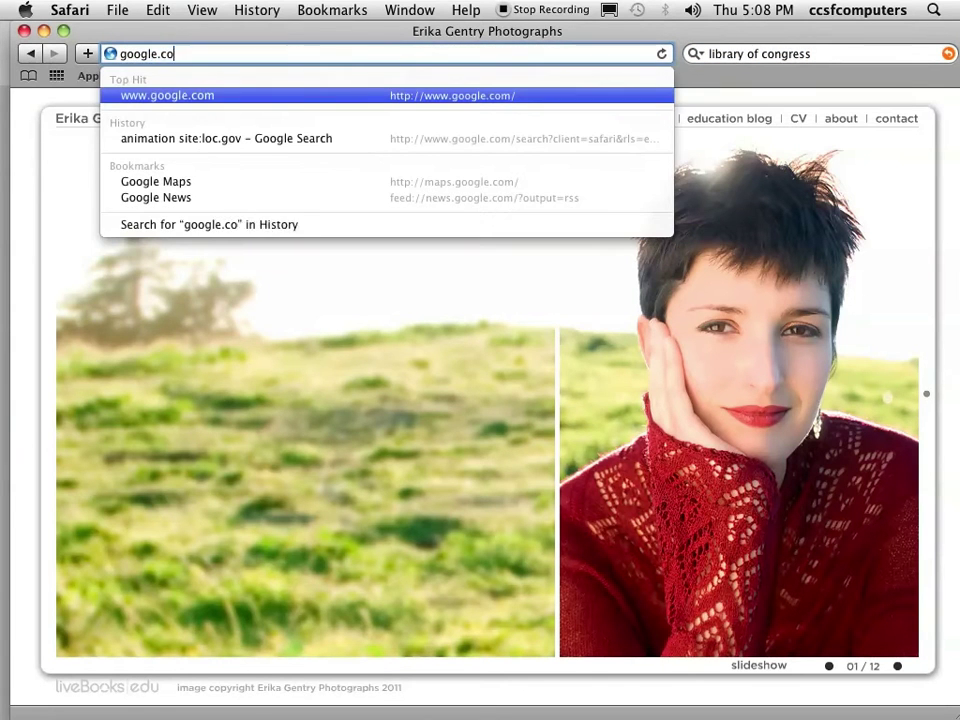
pyautogui.press('Return')
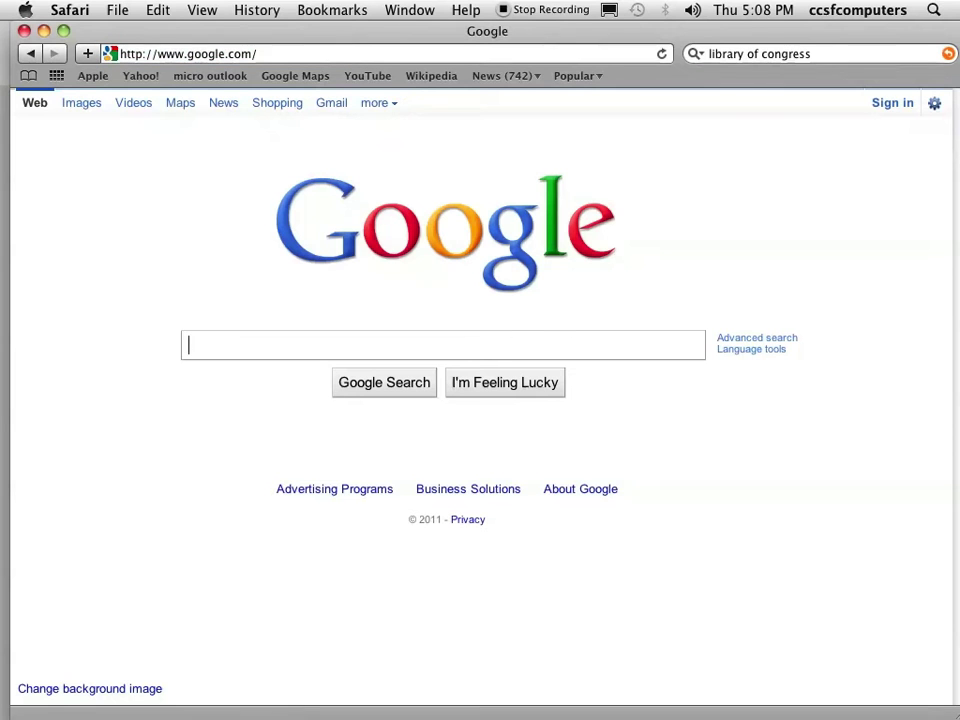
# Step: Search Google Videos for "car crashes"
pyautogui.click(73, 107)
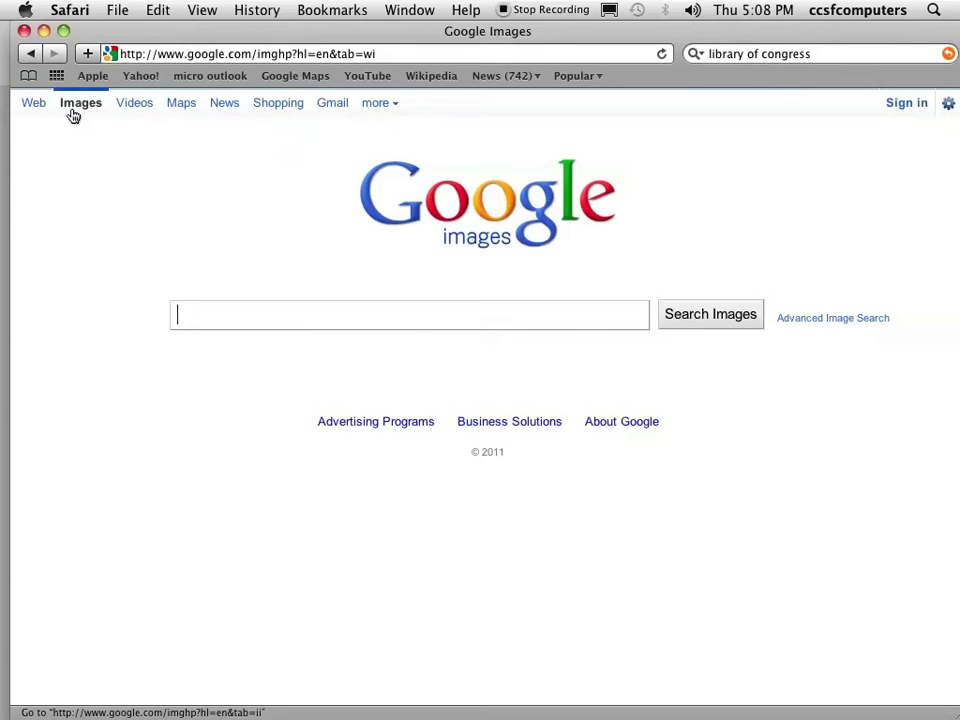
pyautogui.click(134, 102)
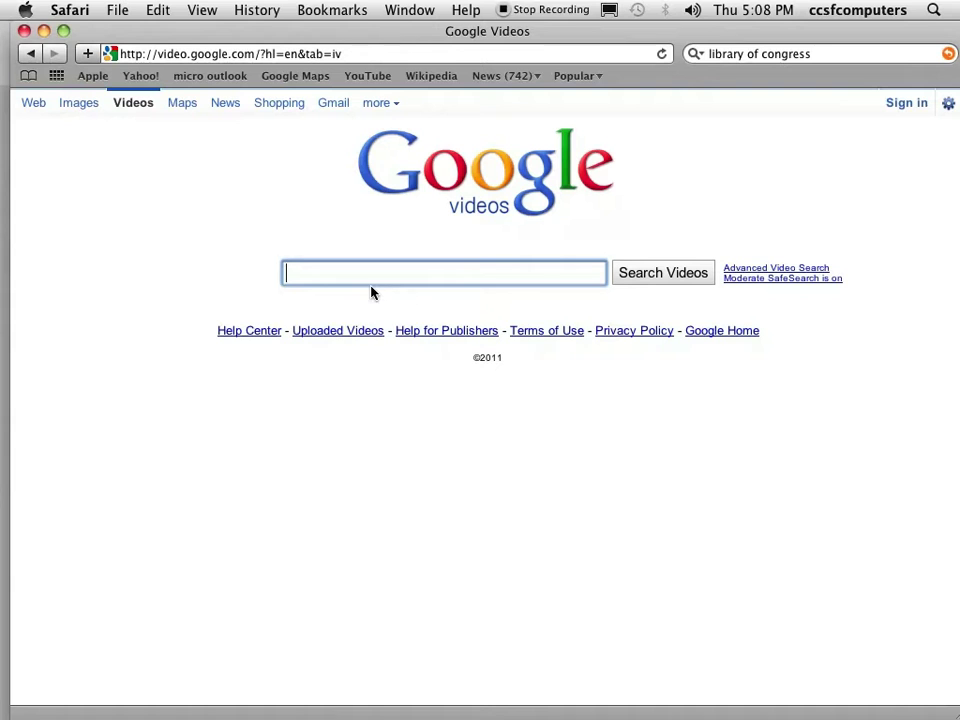
pyautogui.write('car rac')
pyautogui.press('BackSpace')
pyautogui.press('BackSpace')
pyautogui.press('BackSpace')
pyautogui.write('crashes')
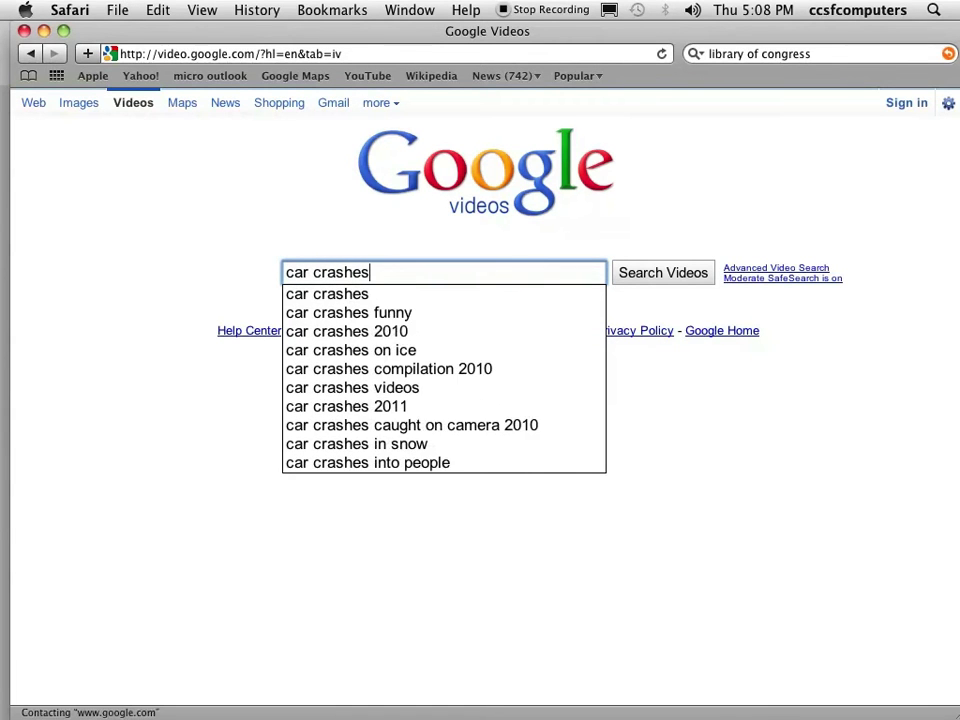
pyautogui.press('Return')
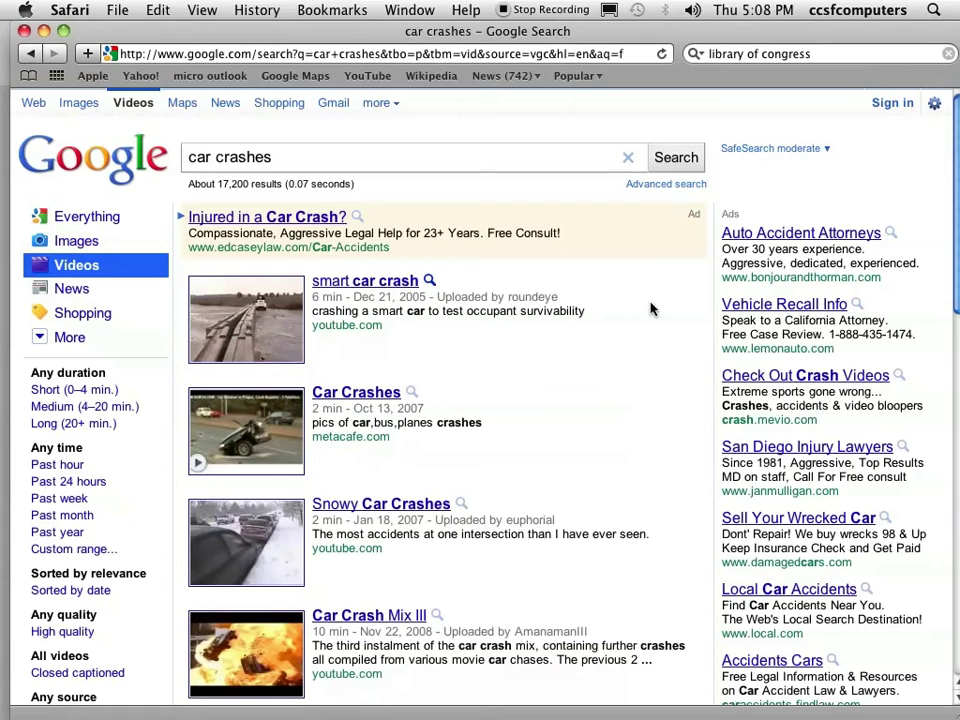
# Step: Open the "smart car crash" video from the results and pause its playback
pyautogui.click(378, 285)
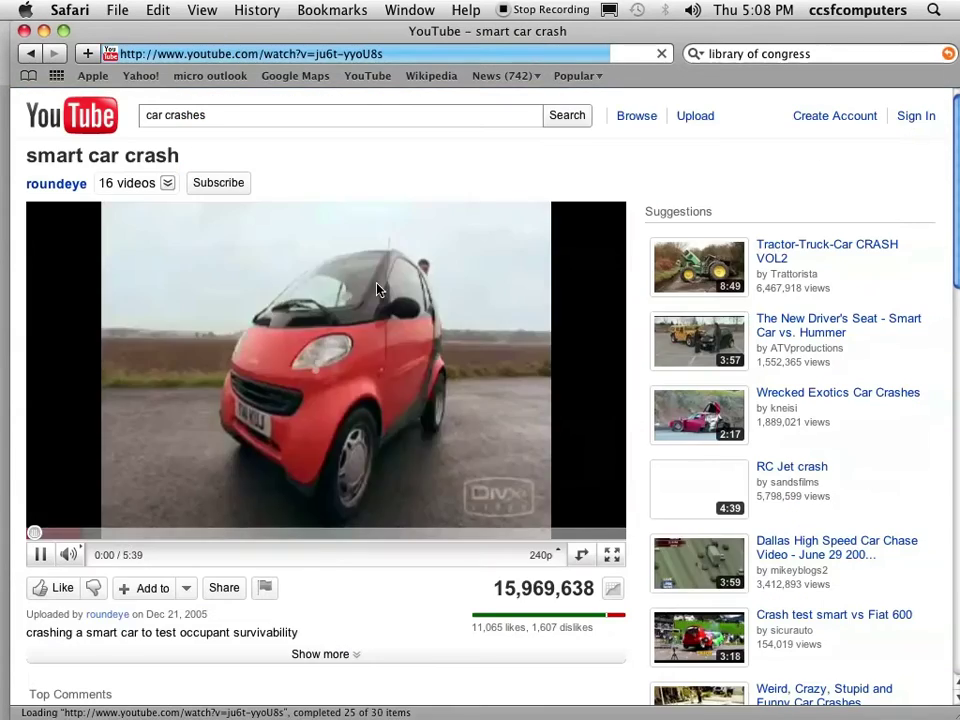
pyautogui.click(40, 554)
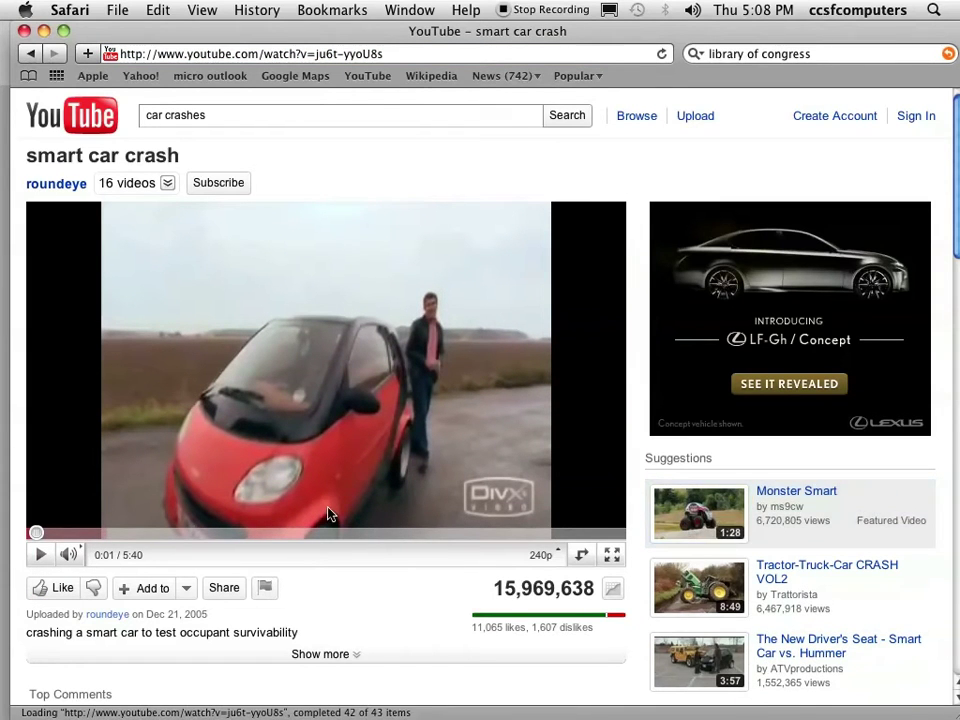
# Step: Capture a region screenshot of the paused YouTube video, including its title and the player controls
pyautogui.scroll(-5, 328, 514)
pyautogui.scroll(4, 328, 514)
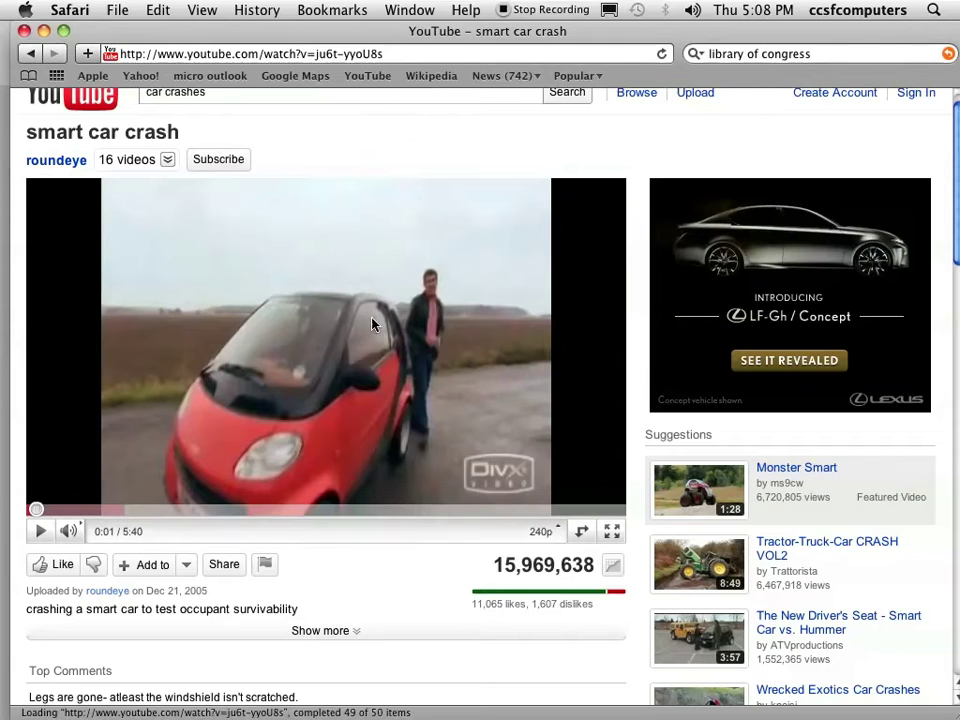
pyautogui.scroll(1, 435, 275)
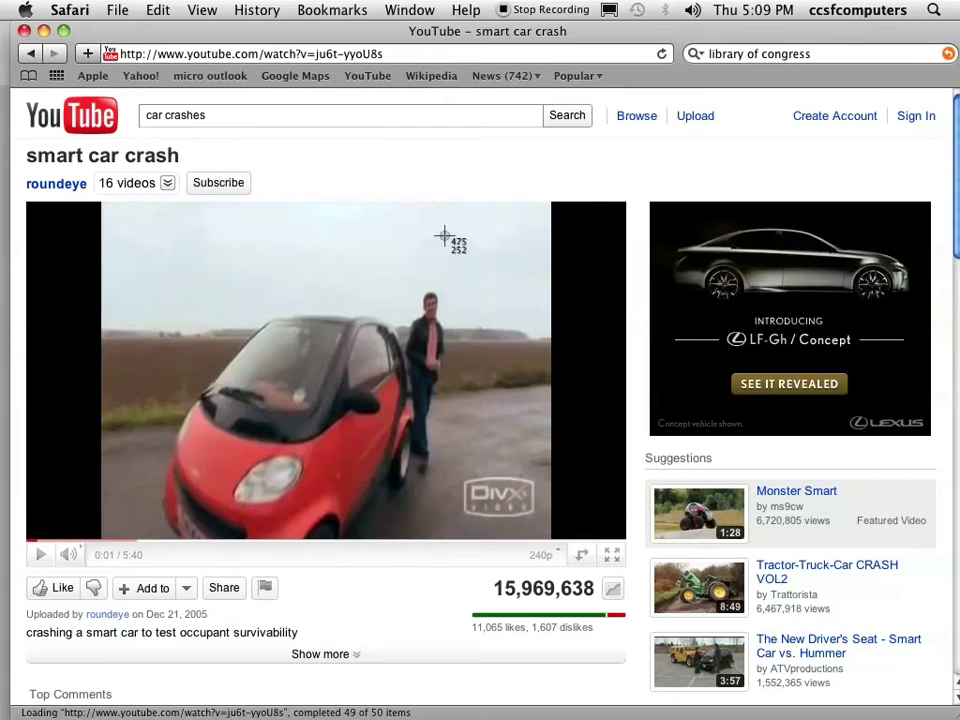
pyautogui.moveTo(14, 90); pyautogui.dragTo(640, 668)
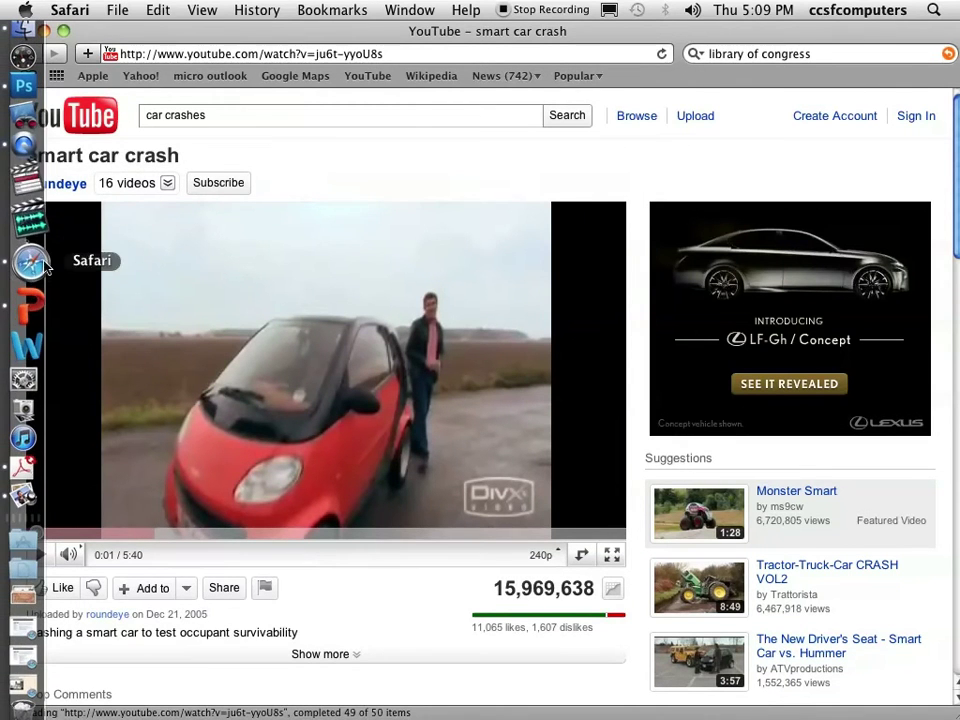
# Step: Switch to PowerPoint and create a new presentation with the White theme
pyautogui.click(30, 293)
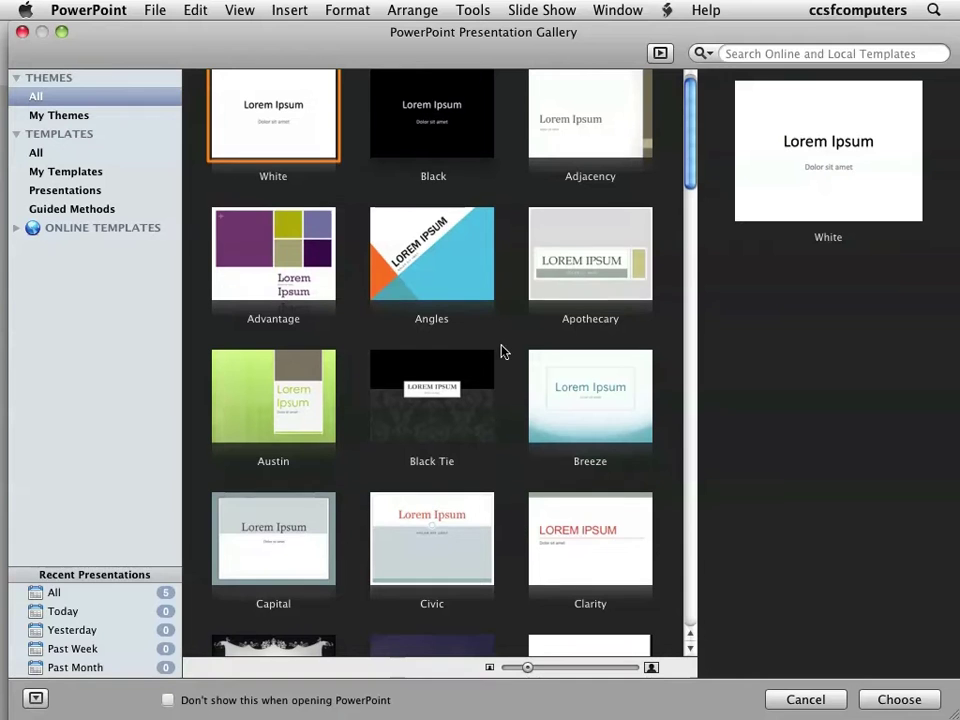
pyautogui.scroll(-3, 563, 330)
pyautogui.scroll(-3, 561, 340)
pyautogui.scroll(8, 563, 338)
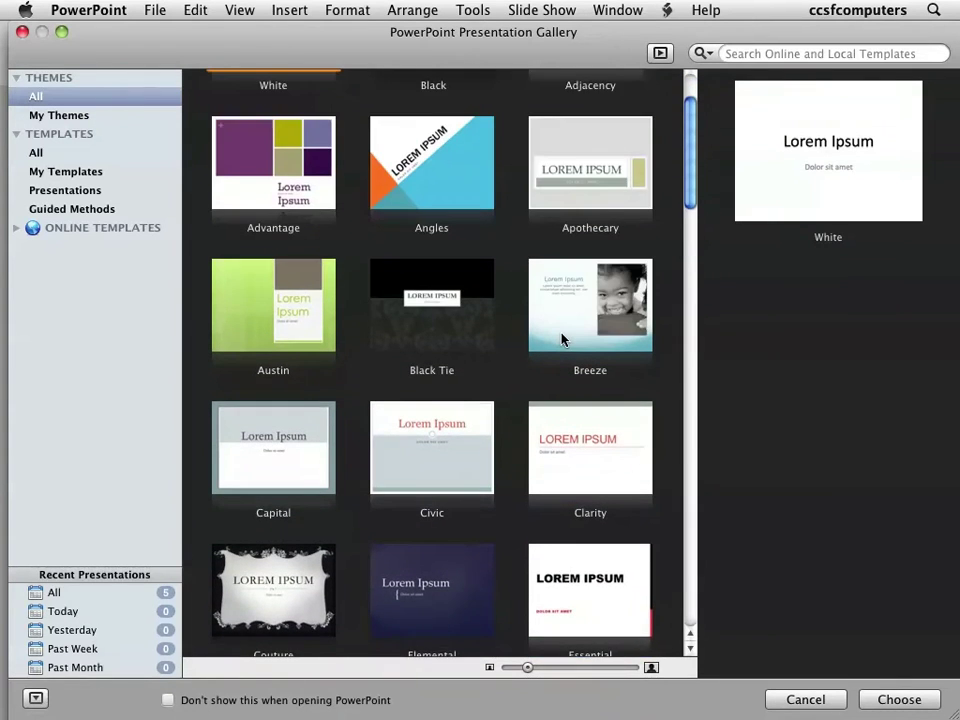
pyautogui.doubleClick(304, 149)
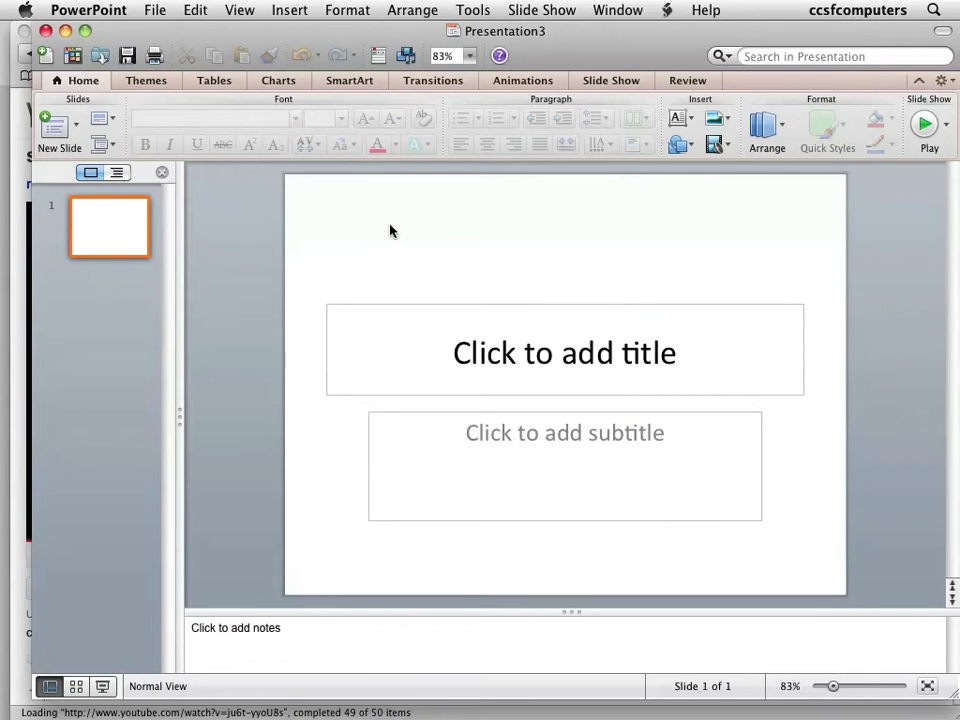
# Step: Shift the presentation window fully into view and add a new slide after the title slide
pyautogui.moveTo(430, 37); pyautogui.dragTo(407, 37)
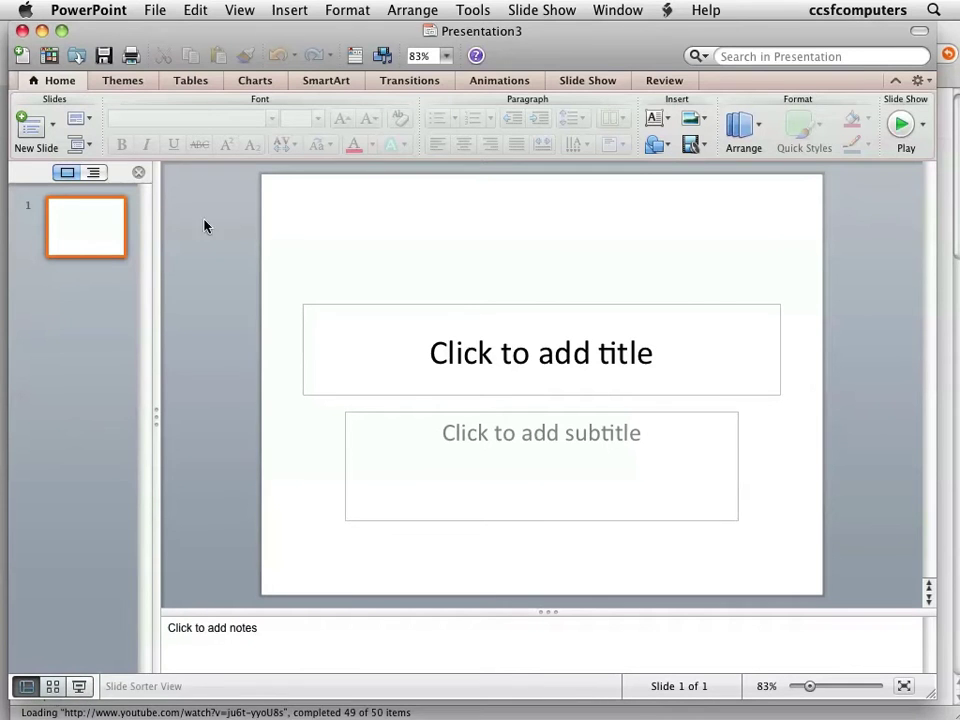
pyautogui.click(288, 12)
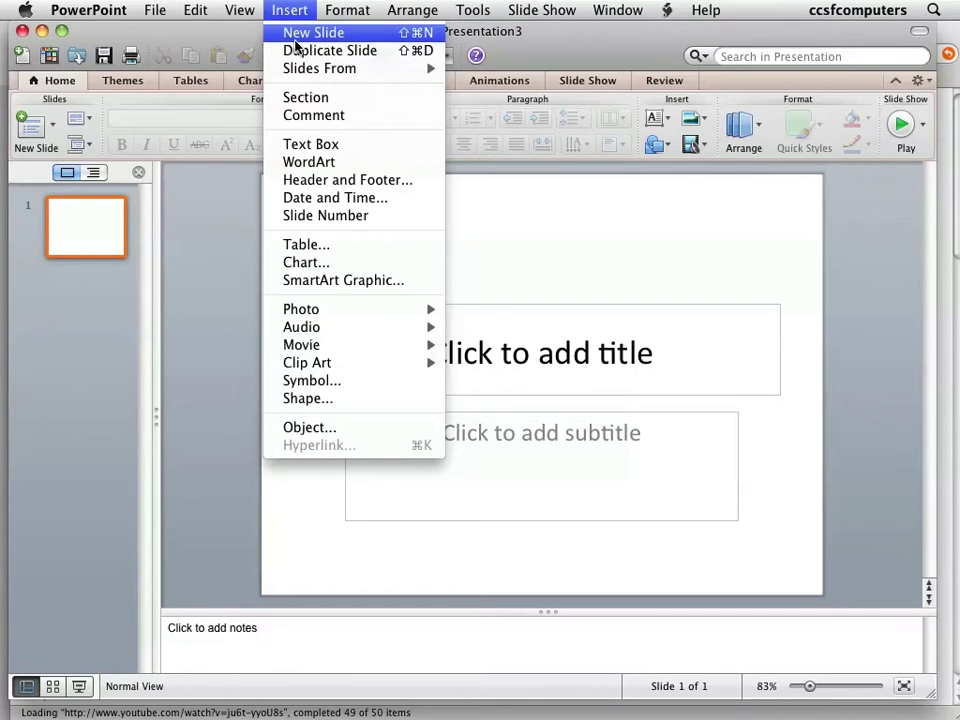
pyautogui.click(296, 36)
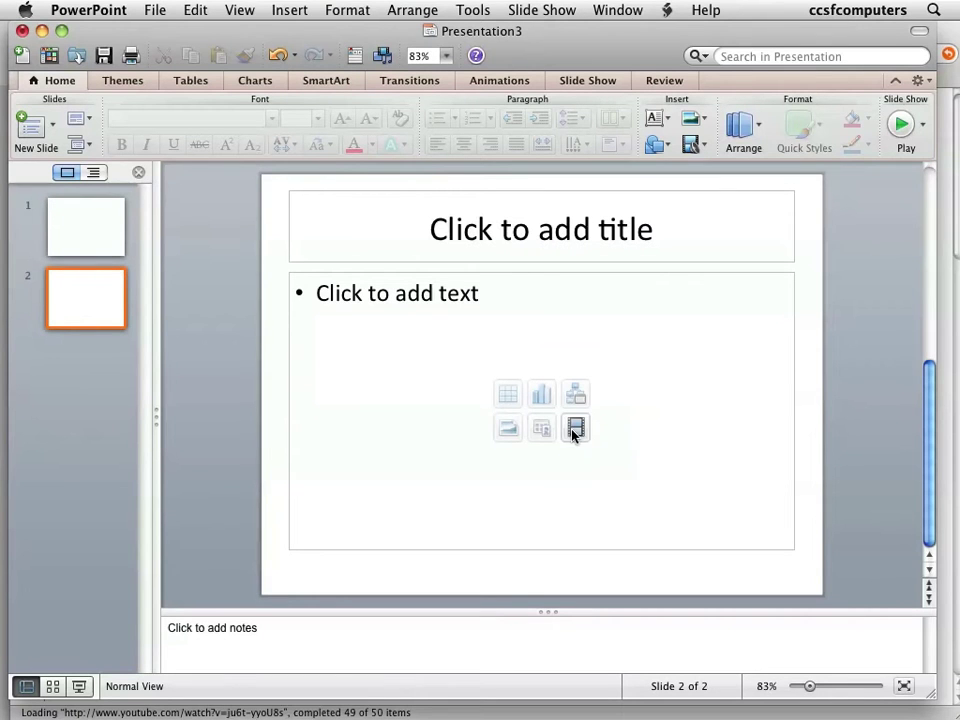
# Step: Start inserting a picture file into slide 2's content placeholder and browse to the Desktop folder
pyautogui.click(508, 428)
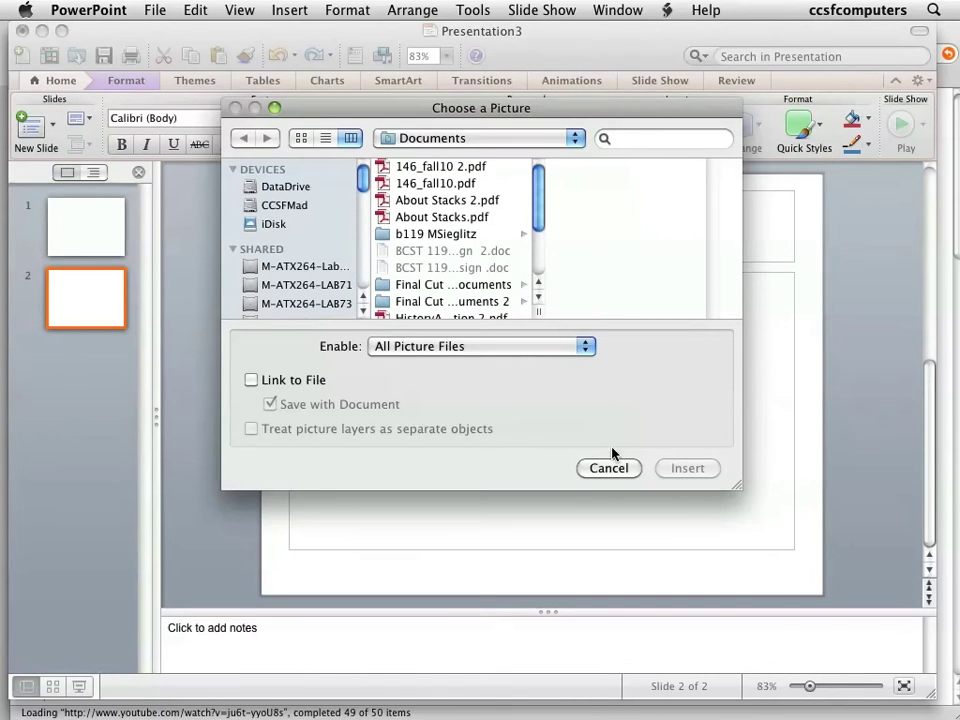
pyautogui.click(603, 472)
pyautogui.click(512, 435)
pyautogui.moveTo(534, 216); pyautogui.dragTo(524, 177)
pyautogui.click(493, 138)
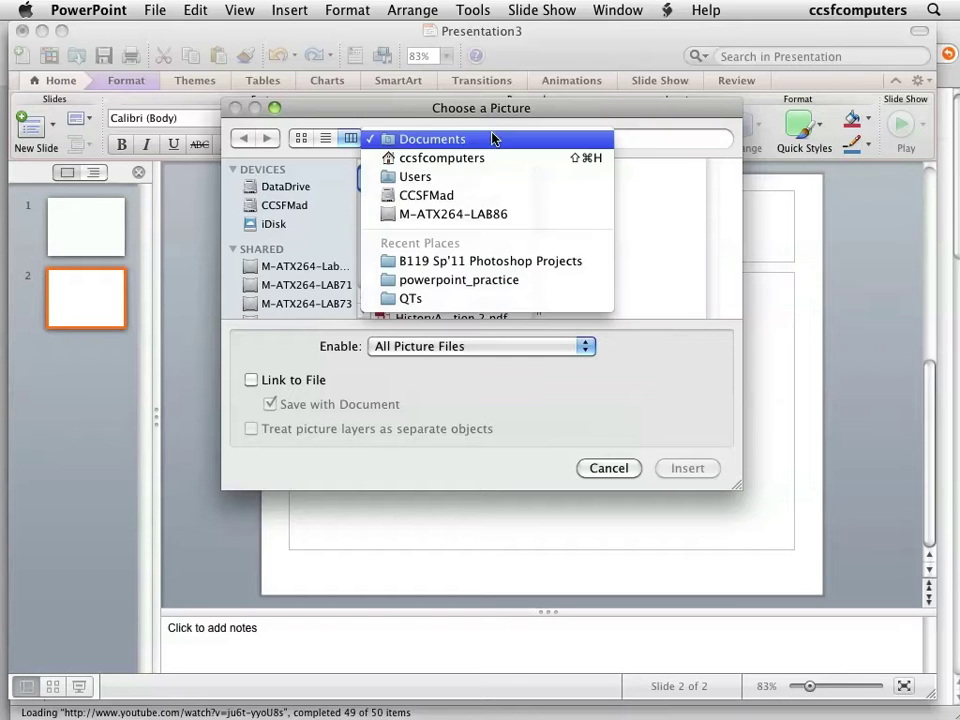
pyautogui.click(428, 177)
pyautogui.click(470, 250)
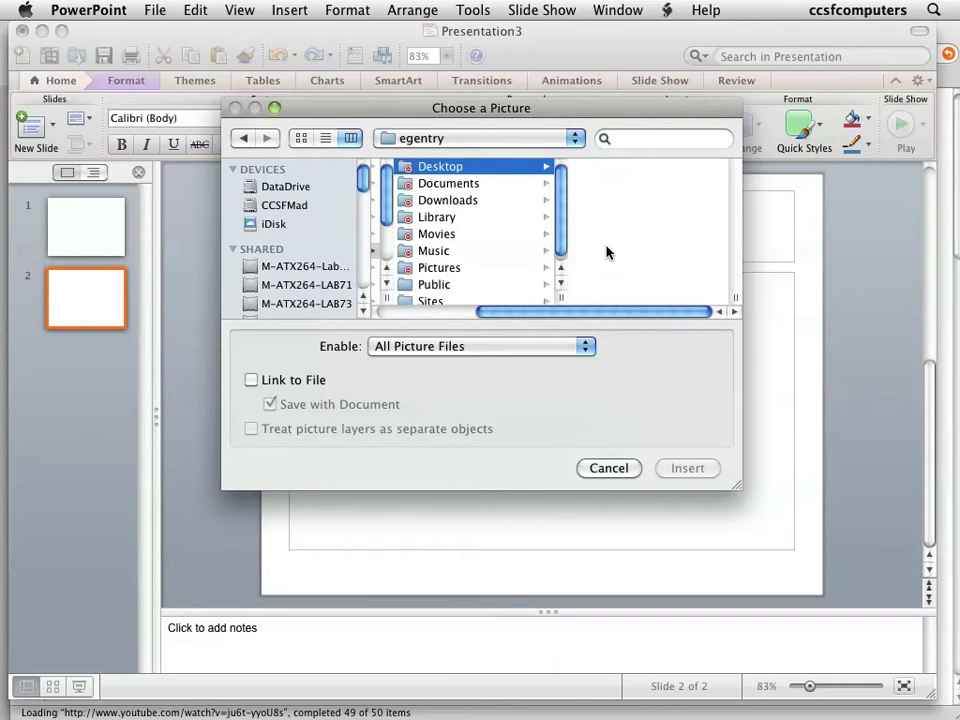
pyautogui.moveTo(562, 245); pyautogui.dragTo(553, 296)
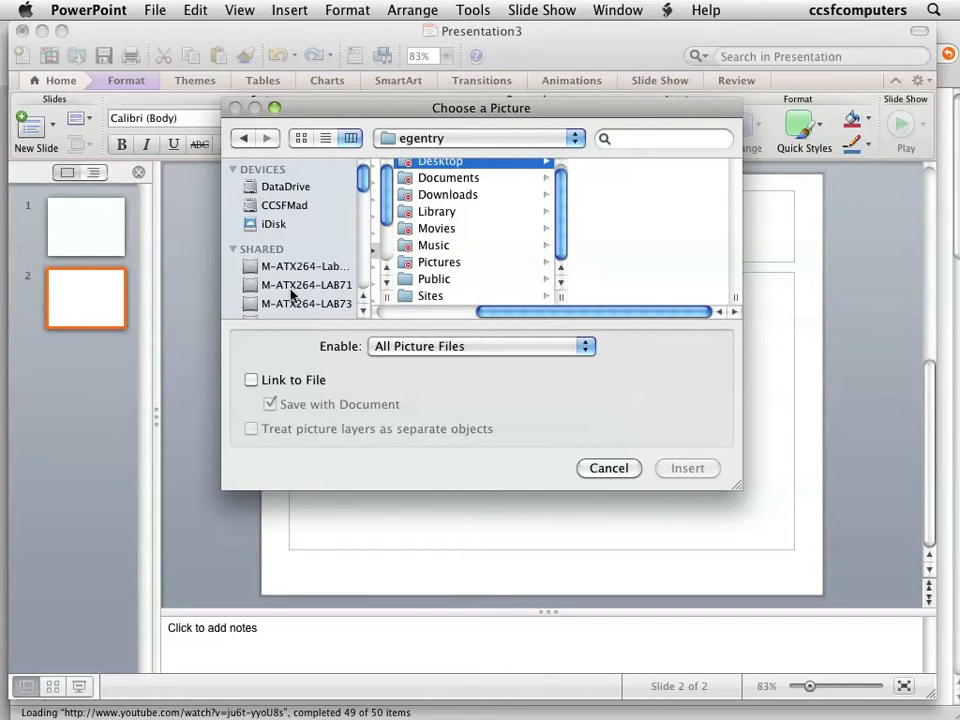
pyautogui.scroll(-5, 352, 187)
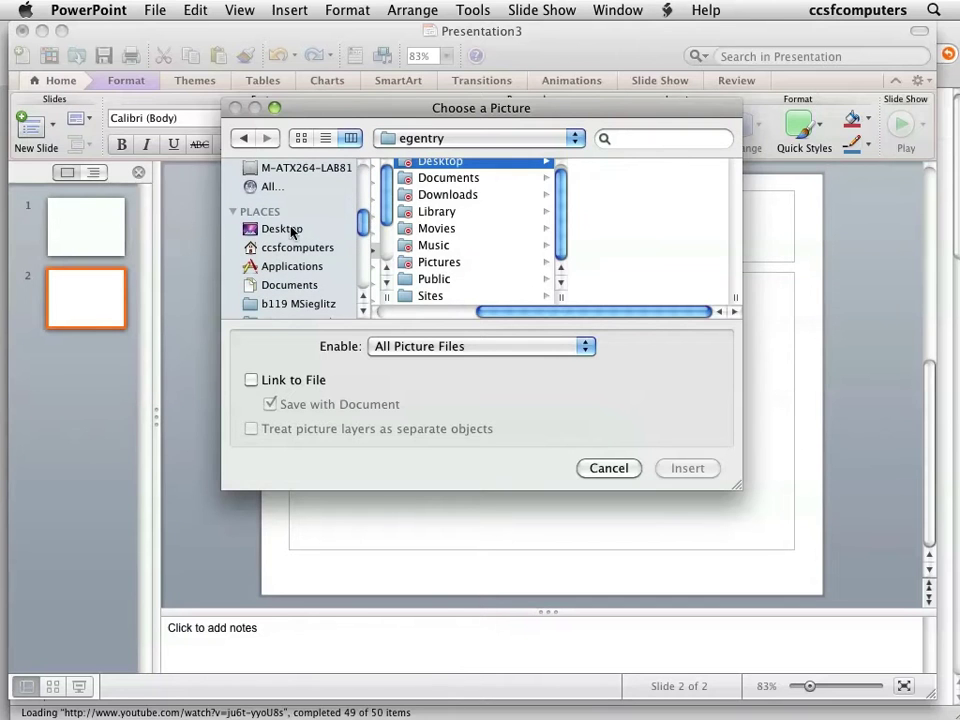
pyautogui.click(291, 230)
# Step: Look through the powerpoint_practice folder on the Desktop and preview the pictures it contains
pyautogui.scroll(-3, 490, 295)
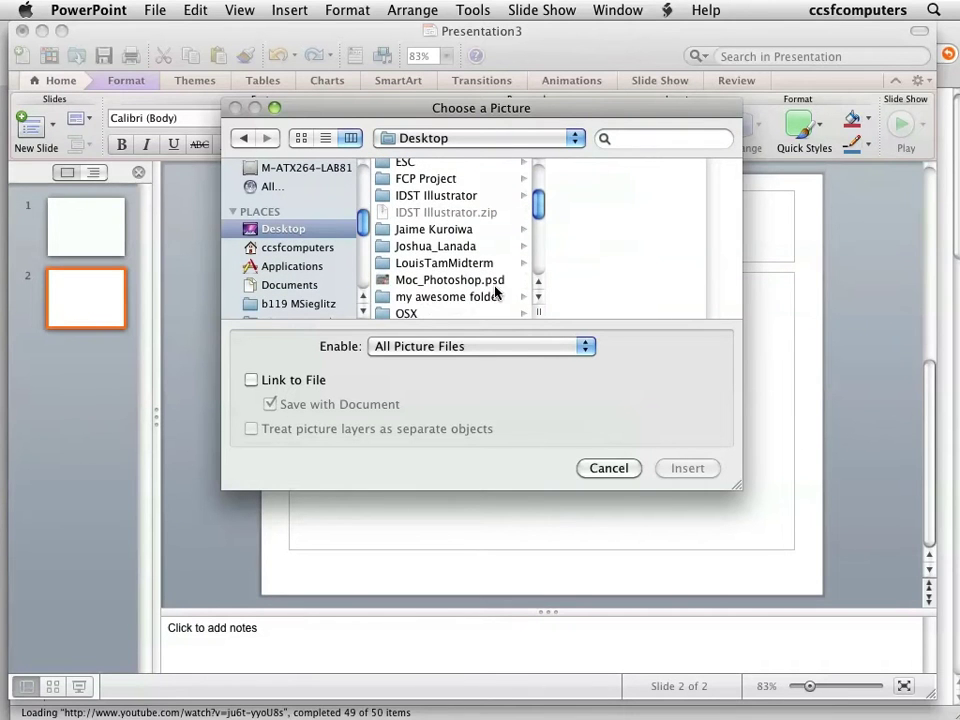
pyautogui.click(416, 180)
pyautogui.scroll(-5, 535, 240)
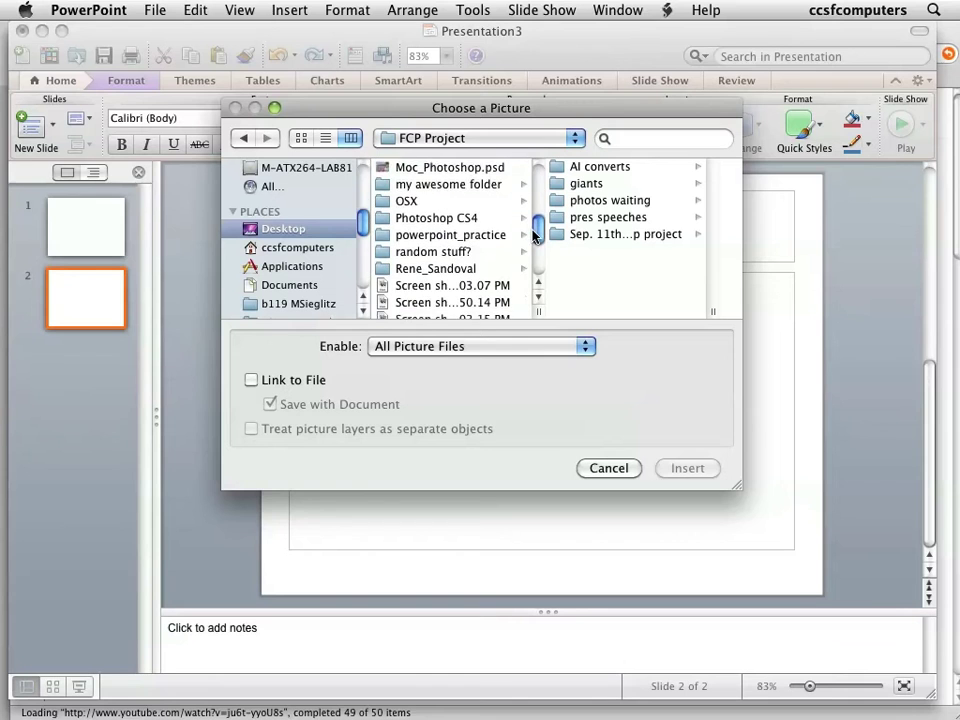
pyautogui.click(461, 206)
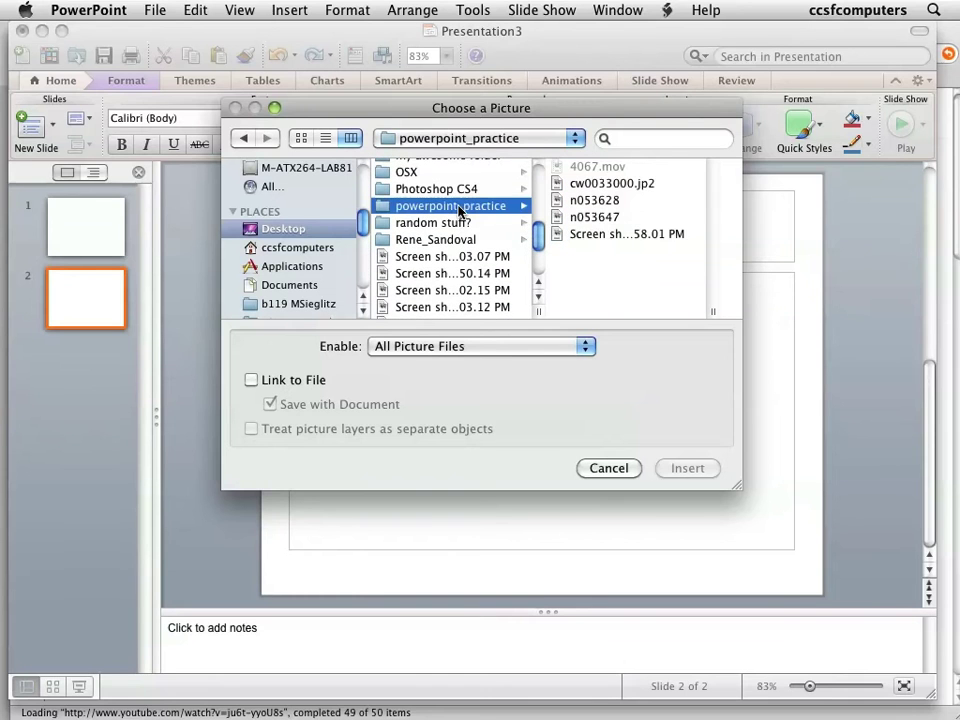
pyautogui.click(590, 234)
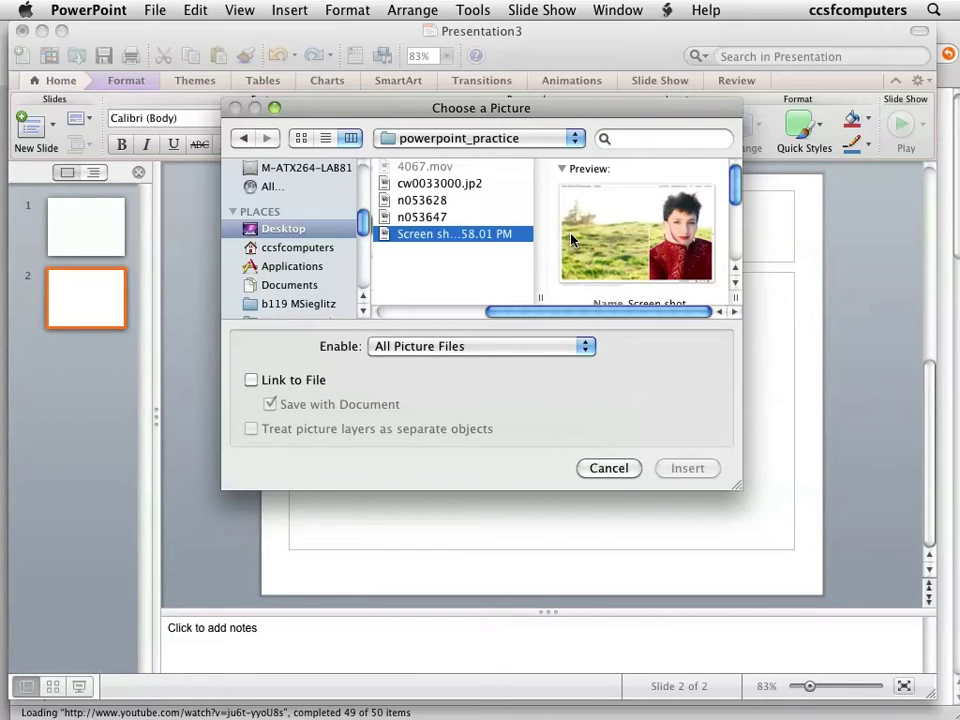
pyautogui.click(432, 217)
pyautogui.click(424, 185)
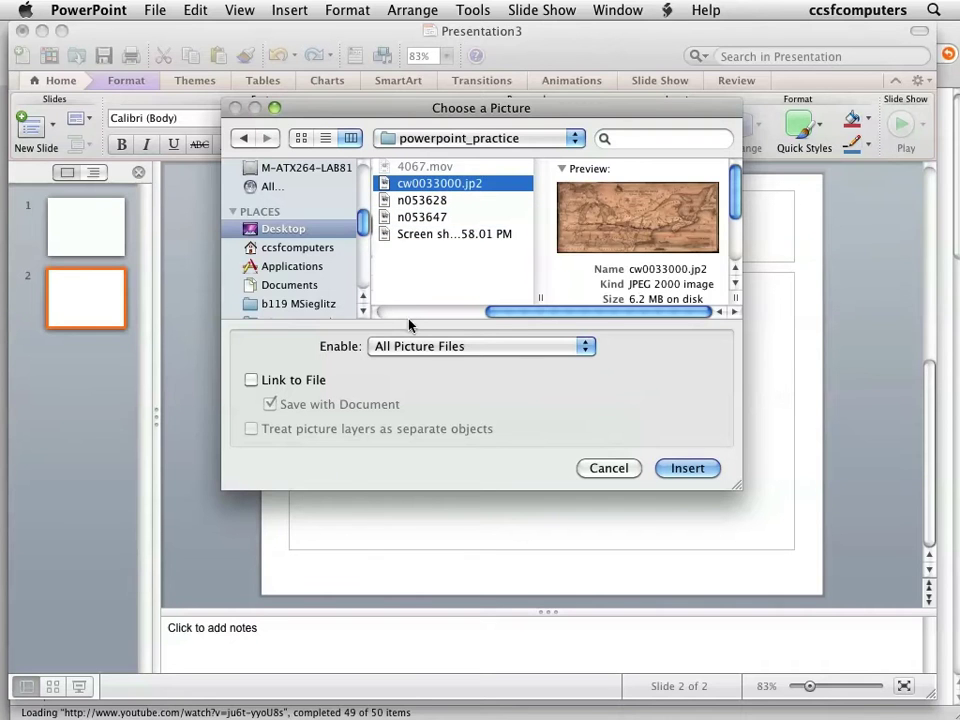
# Step: Insert the Desktop screenshot of the paused car video, whose file name ends in 09.02 PM, into slide 2
pyautogui.click(298, 230)
pyautogui.moveTo(535, 180); pyautogui.dragTo(534, 247)
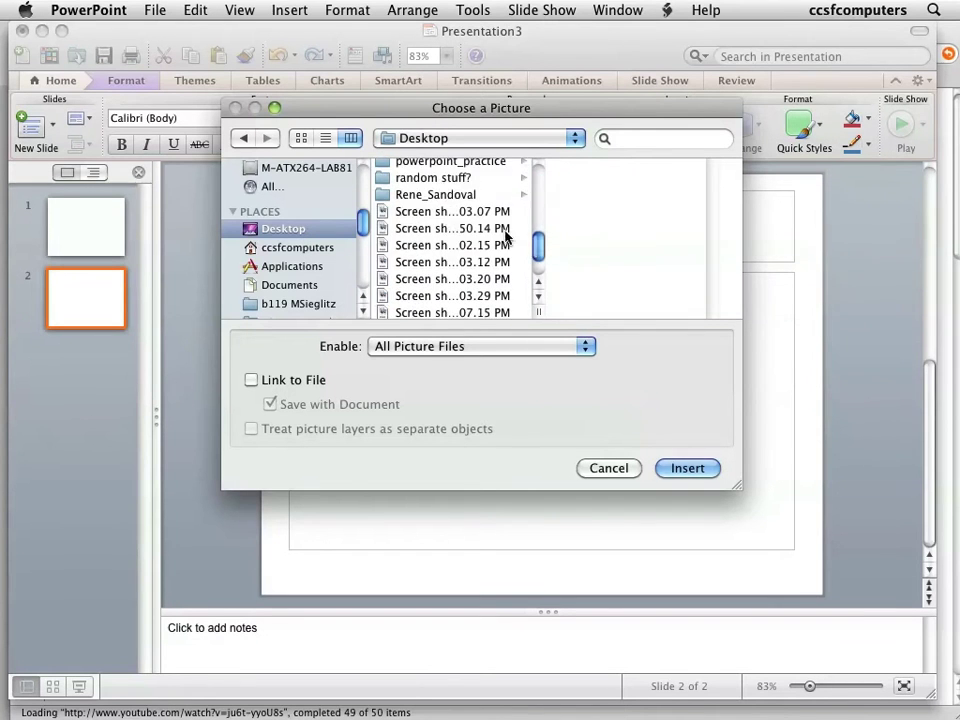
pyautogui.click(472, 211)
pyautogui.scroll(-2, 480, 240)
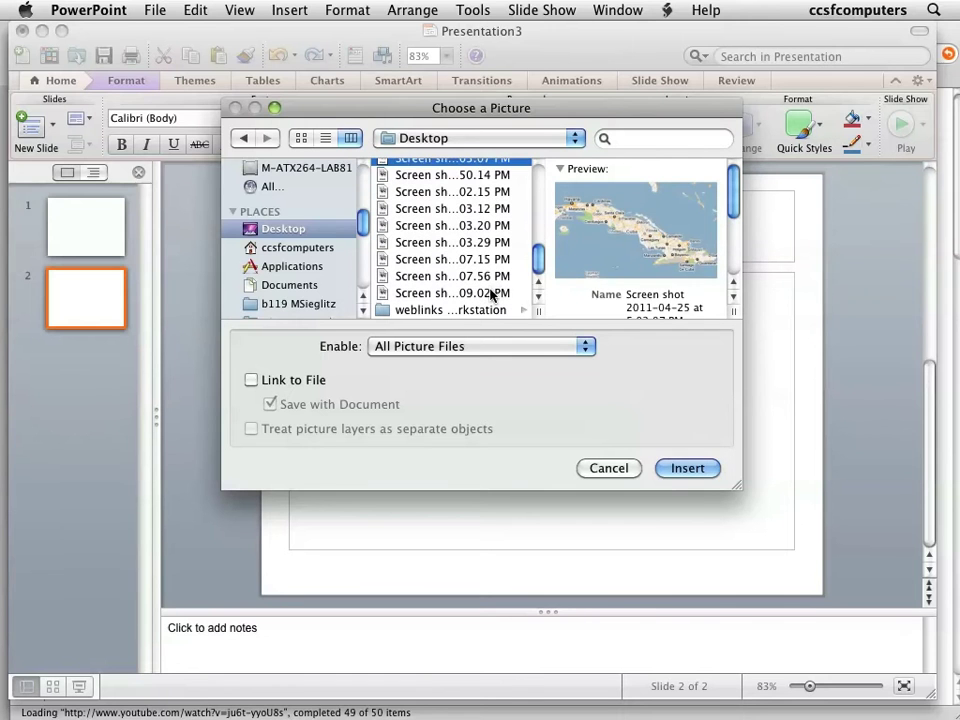
pyautogui.click(491, 294)
pyautogui.click(700, 468)
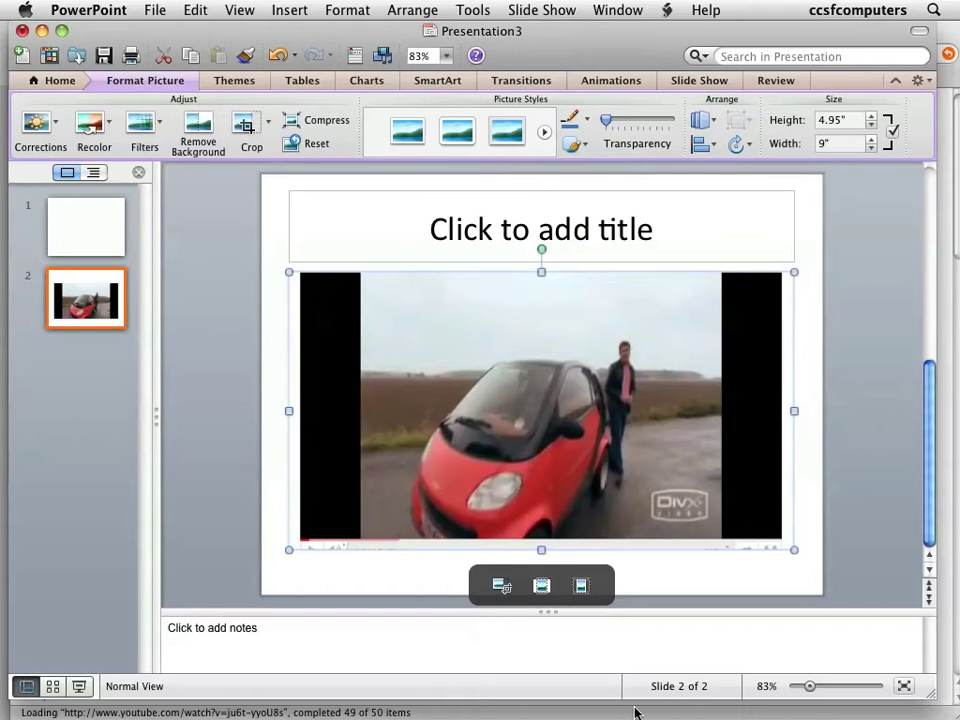
# Step: Reduce the inserted picture's height to 4.81" and title the slide "My Youtube Video"
pyautogui.moveTo(542, 548); pyautogui.dragTo(542, 541)
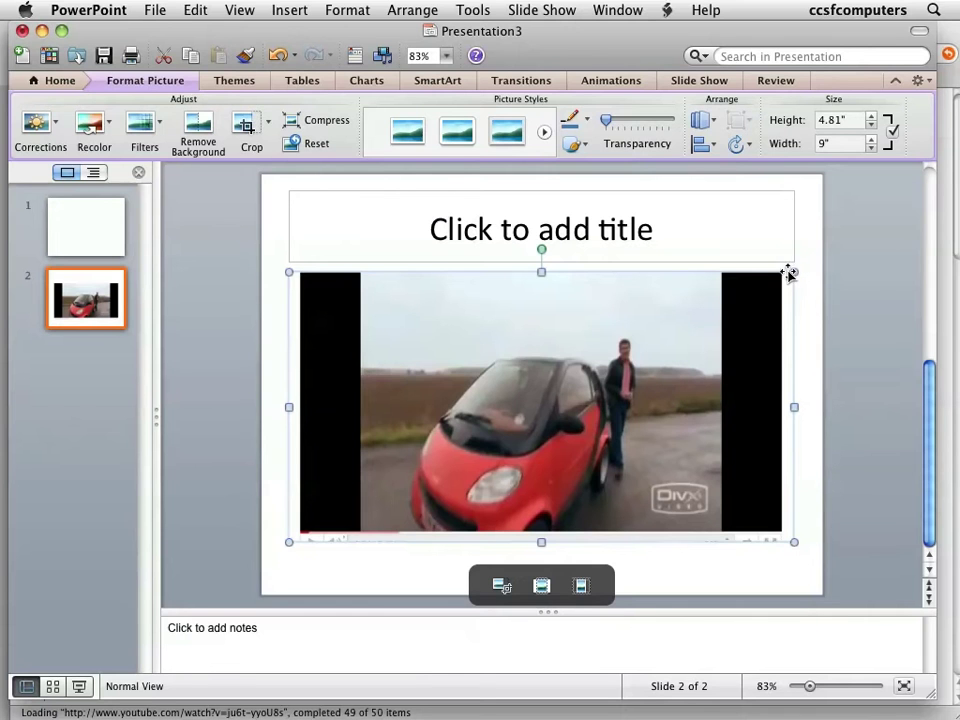
pyautogui.moveTo(791, 270); pyautogui.dragTo(767, 270)
pyautogui.click(551, 242)
pyautogui.write('My You')
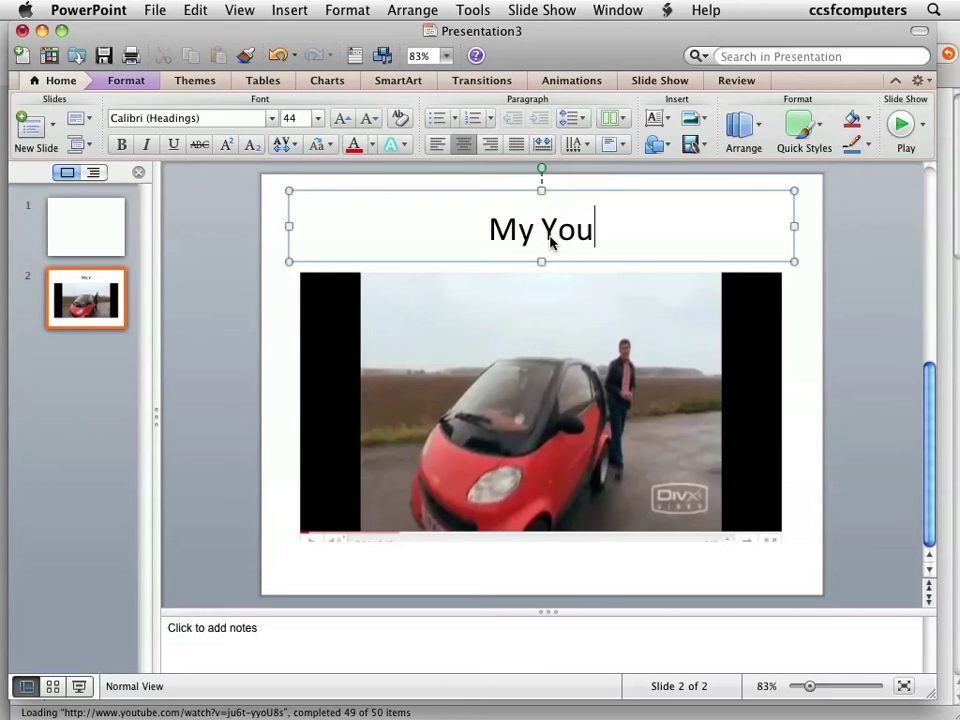
pyautogui.write('tube Video')
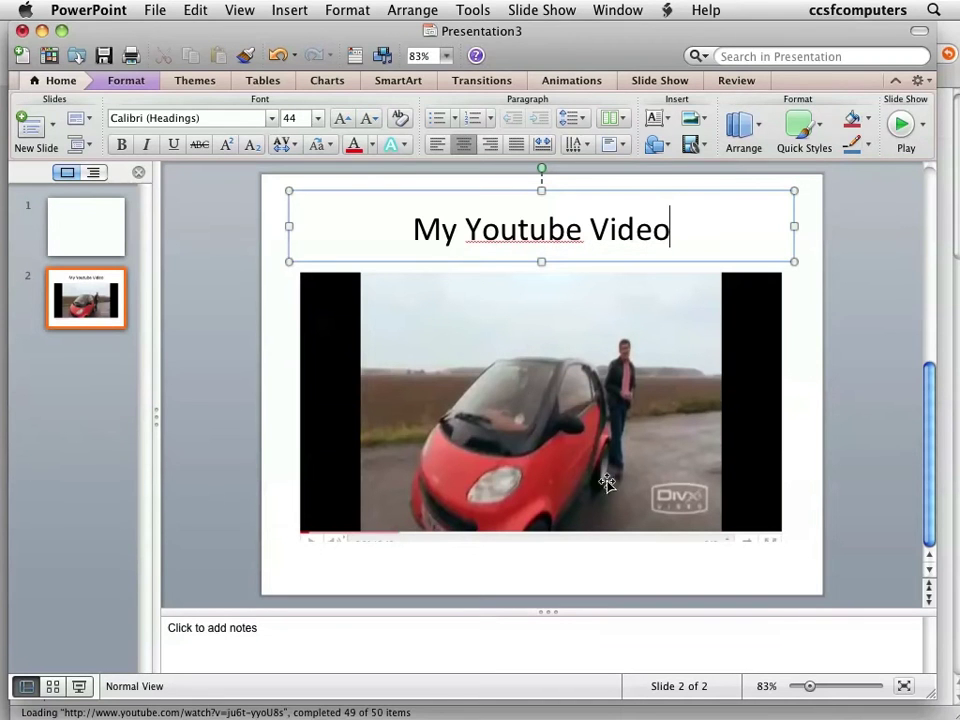
# Step: Switch to Safari and copy the web address of the smart car crash video
pyautogui.moveTo(612, 49); pyautogui.dragTo(628, 302)
pyautogui.click(364, 167)
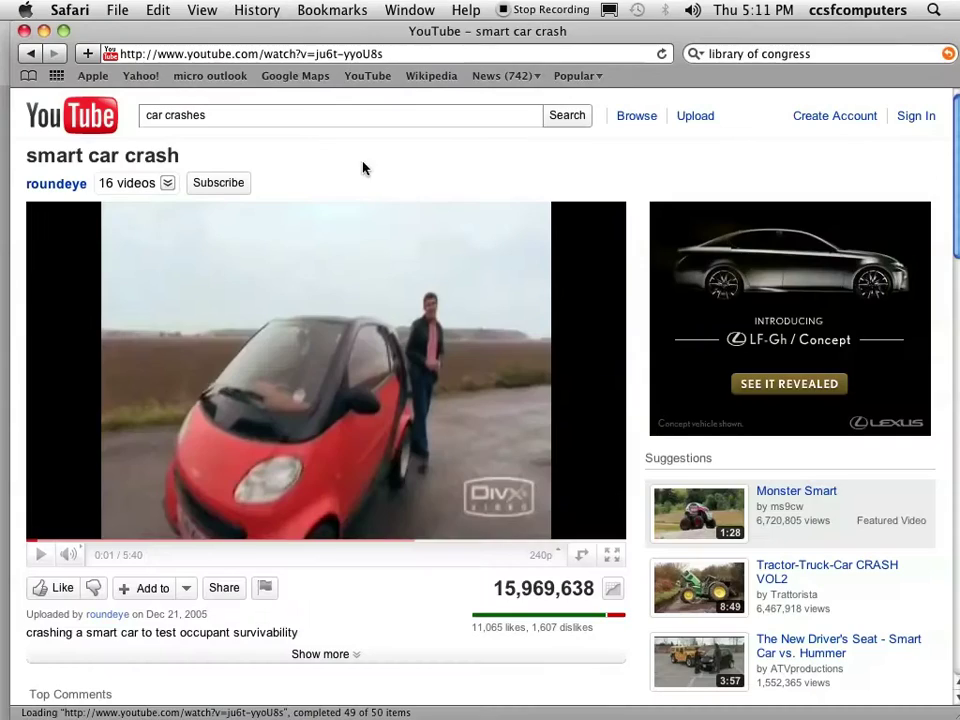
pyautogui.click(327, 53)
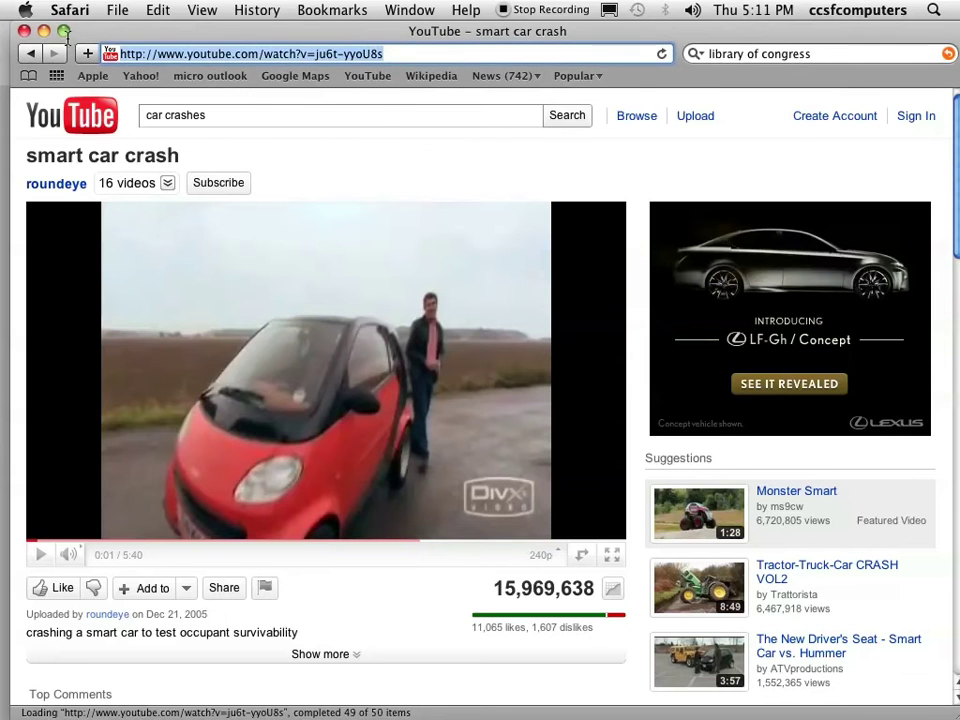
pyautogui.click(163, 9)
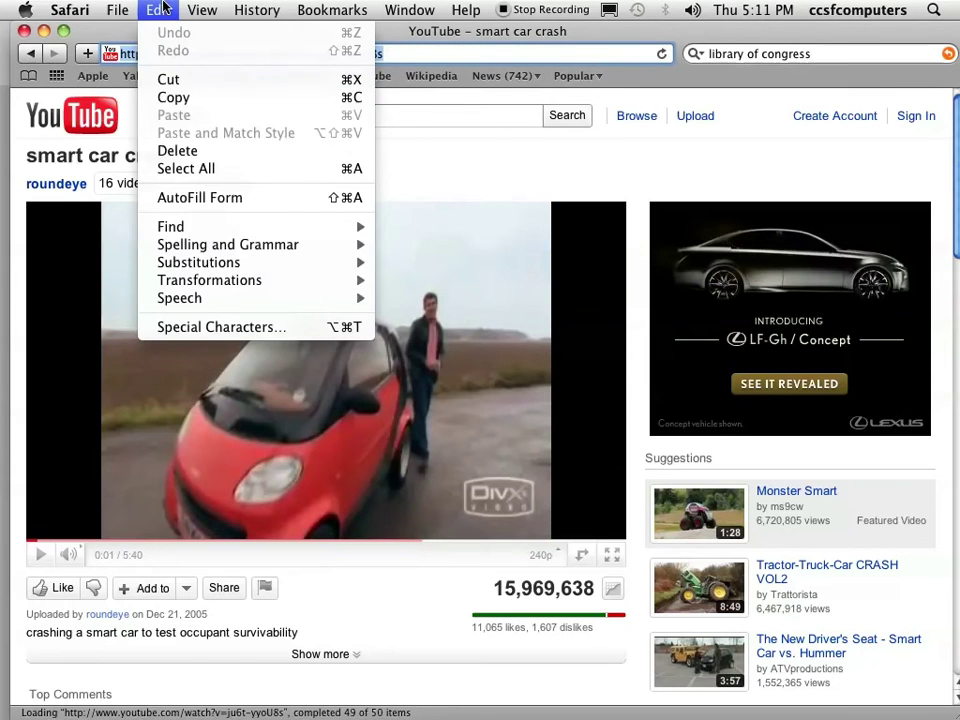
pyautogui.click(176, 98)
# Step: Shift the browser window down and switch back to the presentation in PowerPoint
pyautogui.moveTo(369, 30)
pyautogui.mouseDown()
pyautogui.moveTo(360, 216)
pyautogui.moveTo(364, 11)
pyautogui.moveTo(385, 43)
pyautogui.mouseUp()
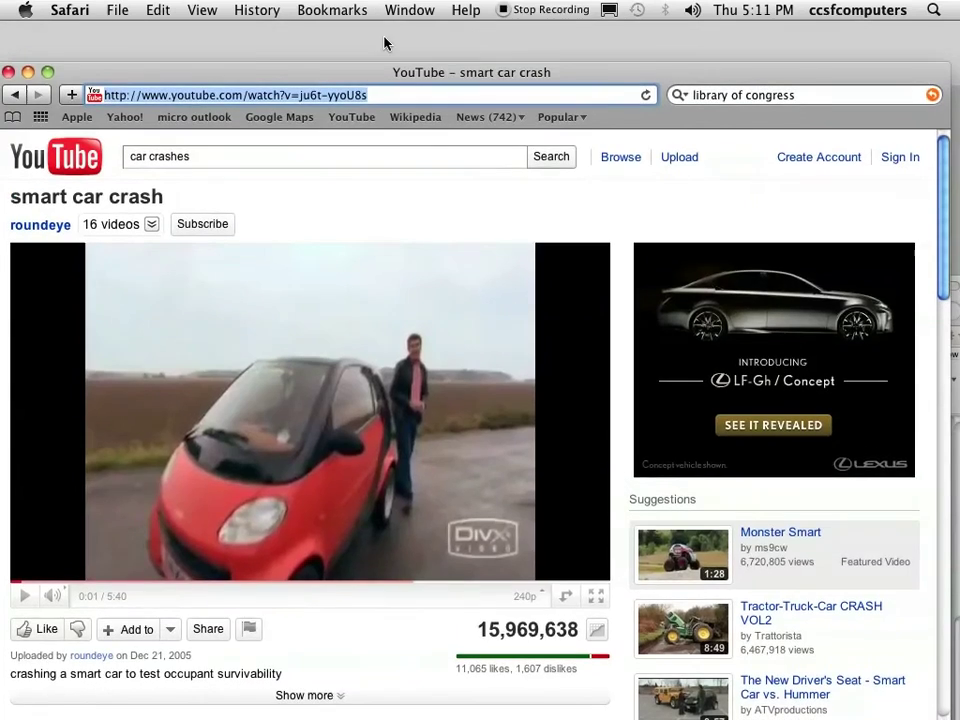
pyautogui.click(384, 43)
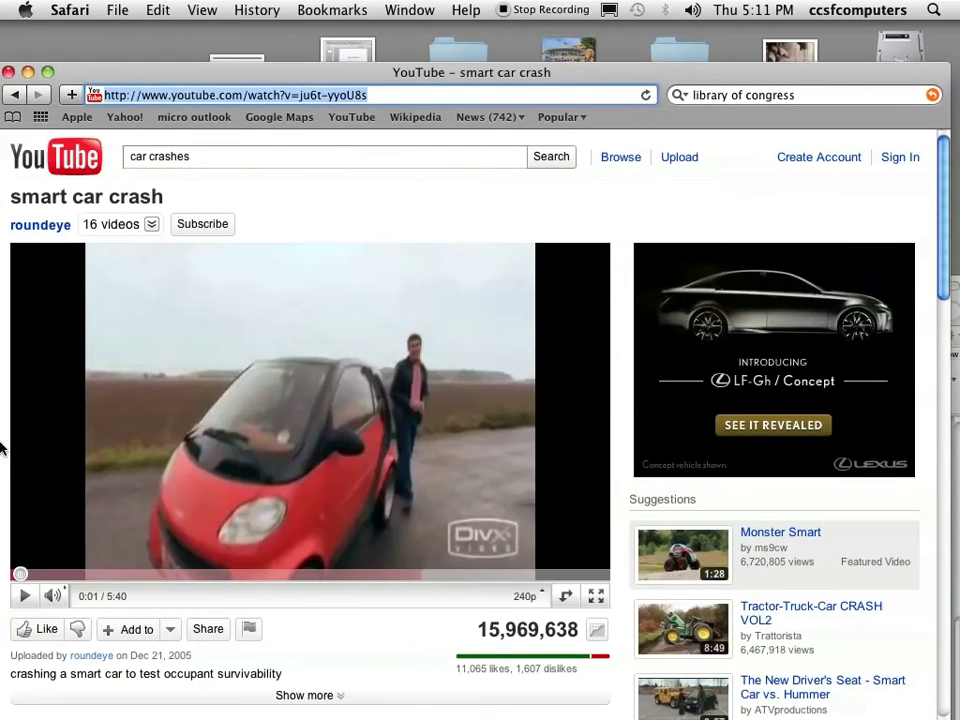
pyautogui.moveTo(4, 445)
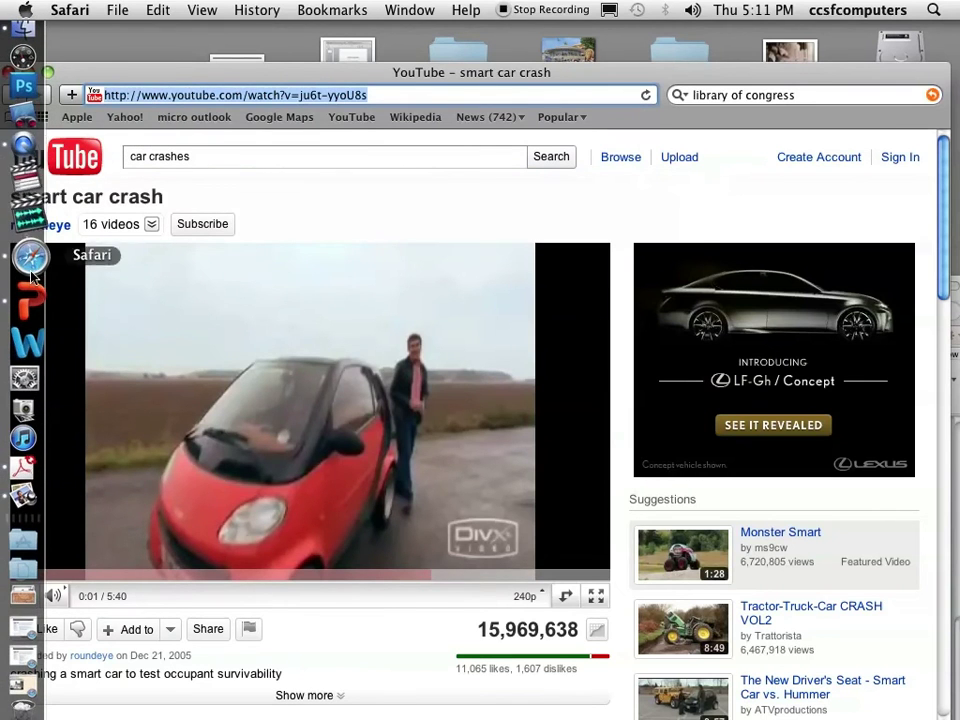
pyautogui.click(8, 310)
pyautogui.moveTo(240, 286); pyautogui.dragTo(150, 8)
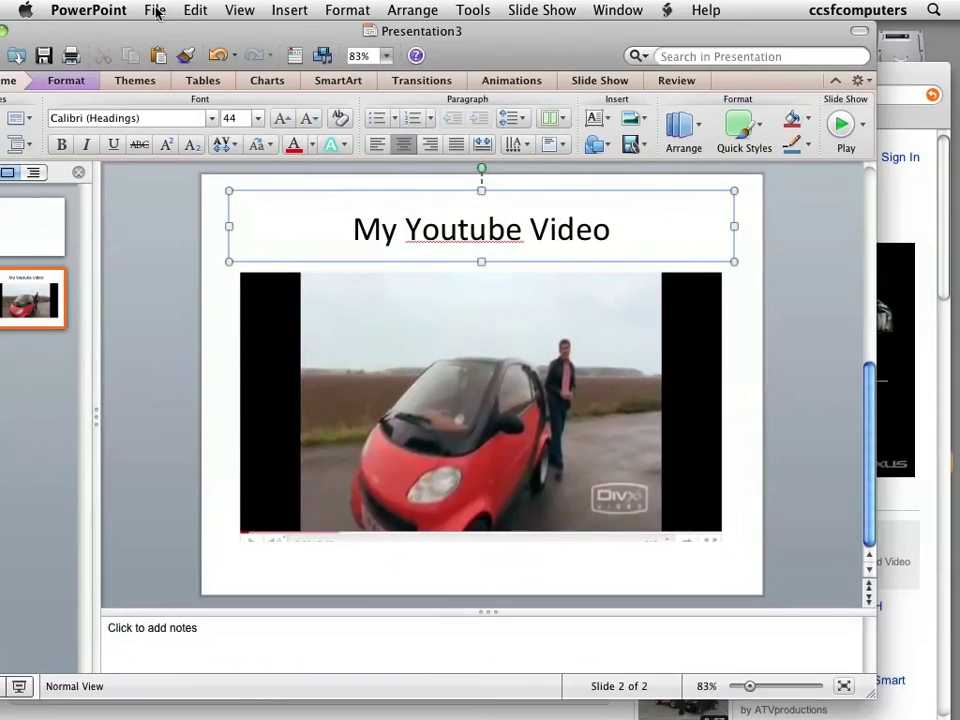
pyautogui.click(326, 290)
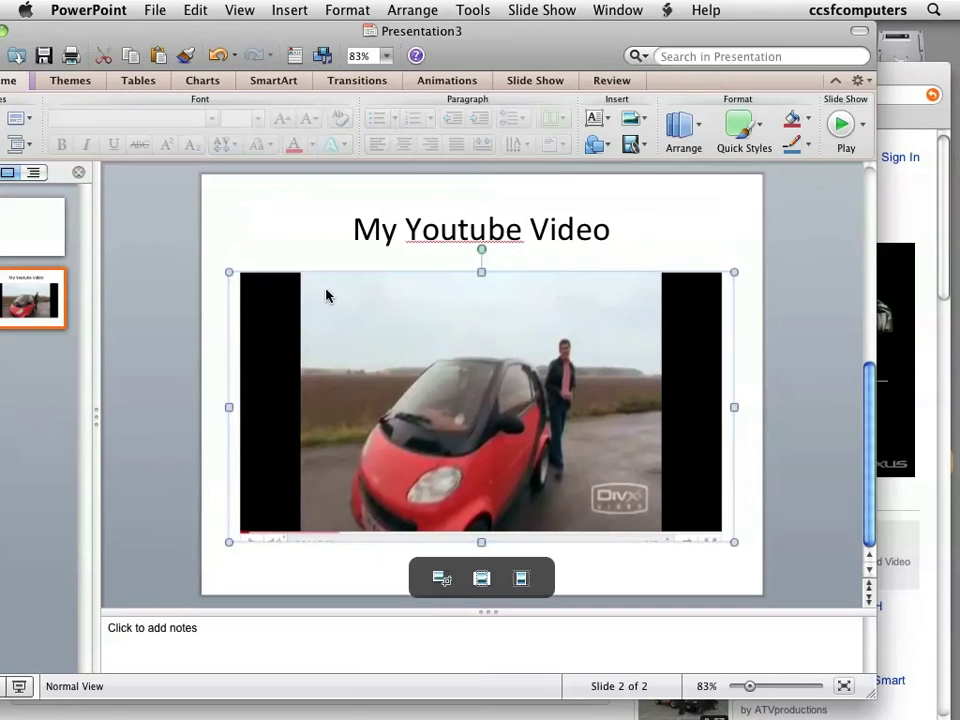
pyautogui.click(284, 10)
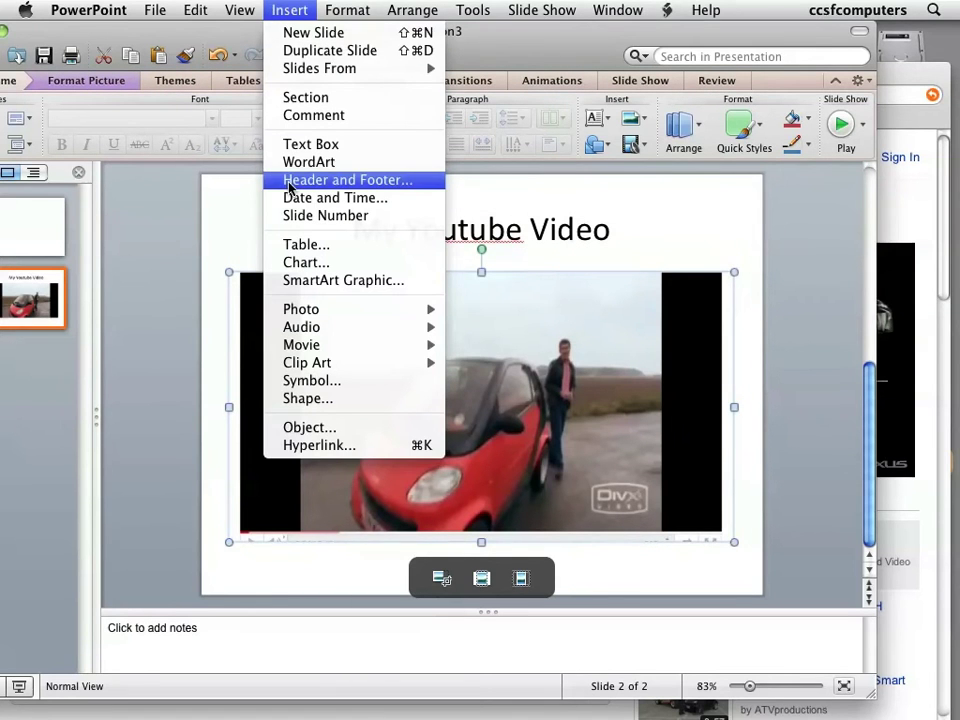
pyautogui.click(332, 446)
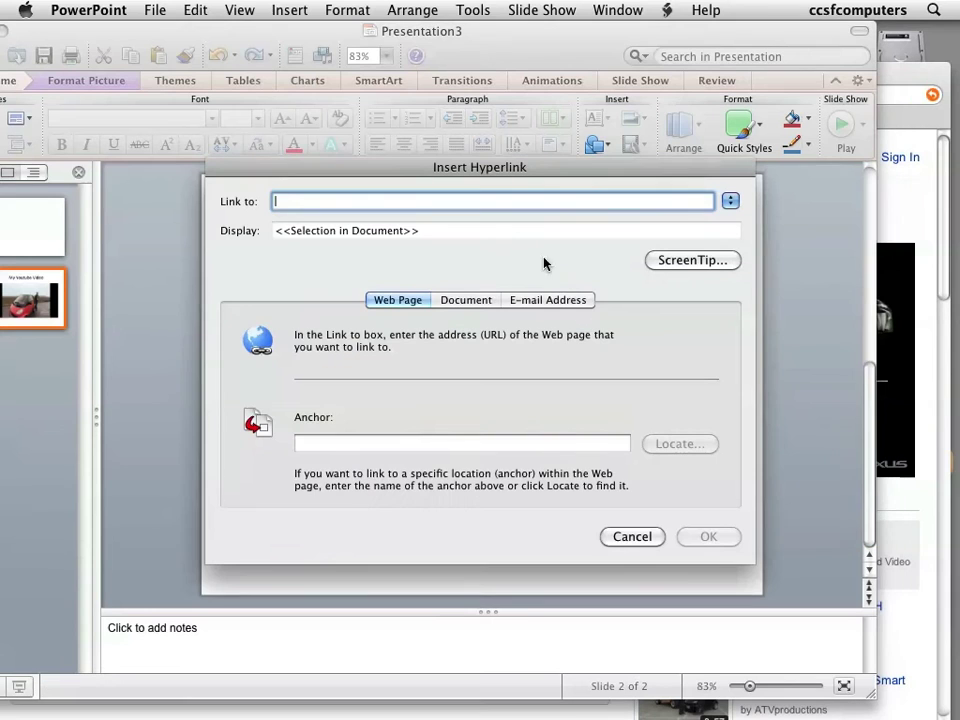
pyautogui.click(207, 10)
pyautogui.click(297, 212)
pyautogui.press('super+v')
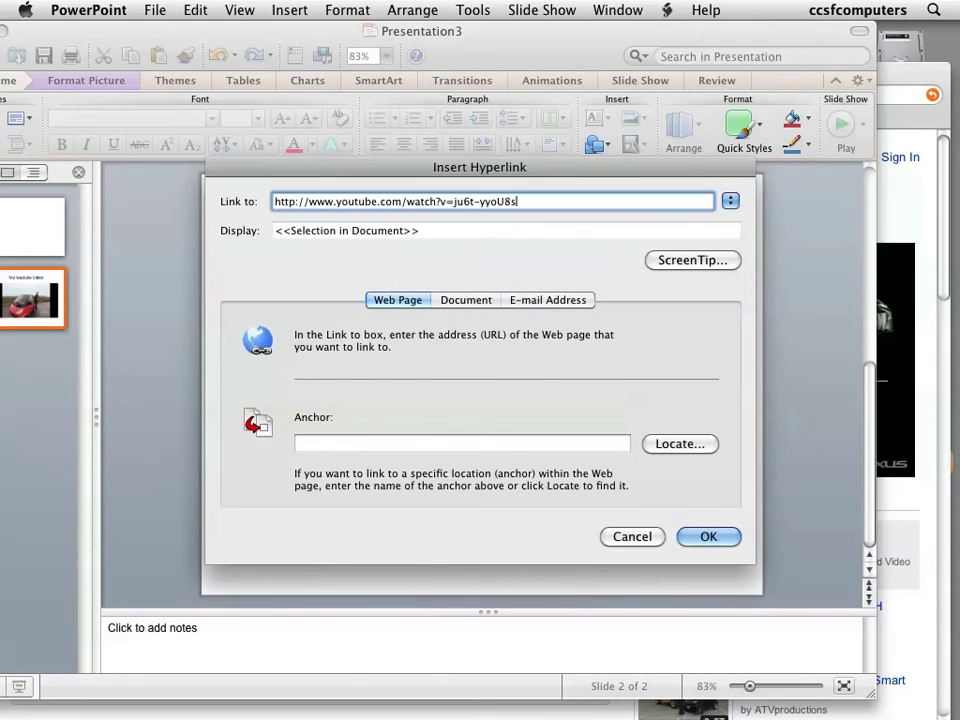
pyautogui.click(704, 537)
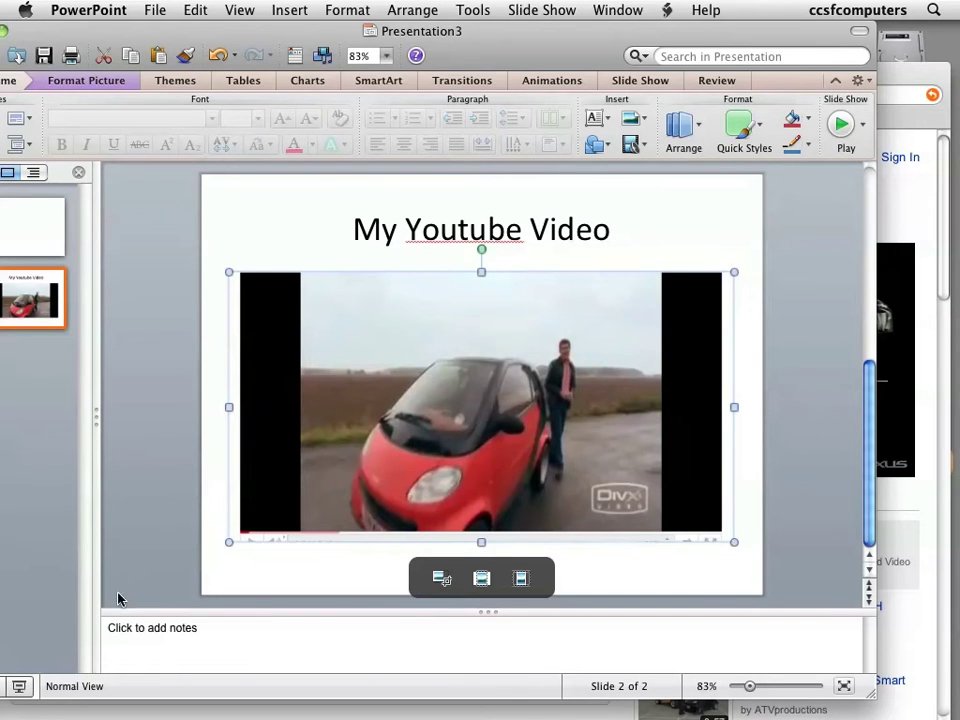
# Step: Test the picture's hyperlink by running the slide show from slide 2, and close the YouTube page it opens in Firefox
pyautogui.moveTo(218, 31); pyautogui.dragTo(251, 32)
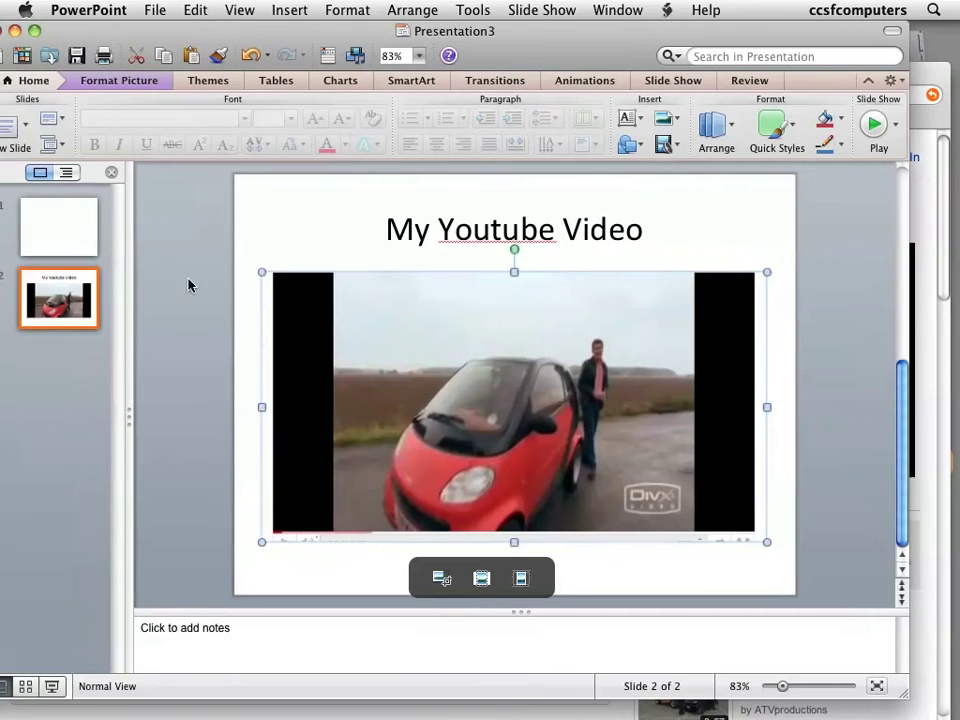
pyautogui.click(52, 686)
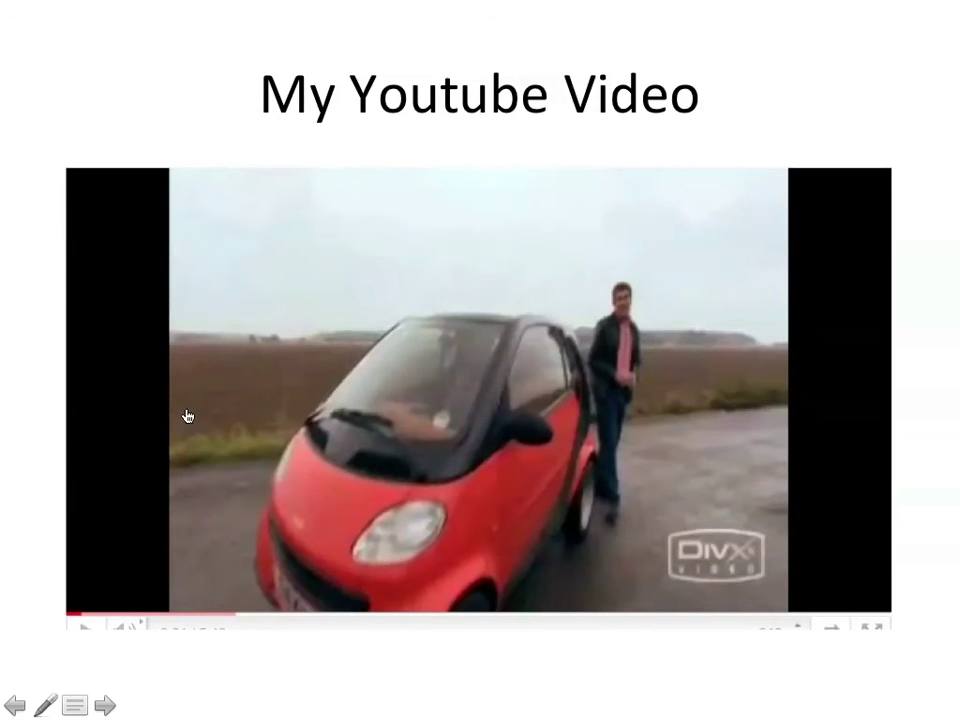
pyautogui.press('Escape')
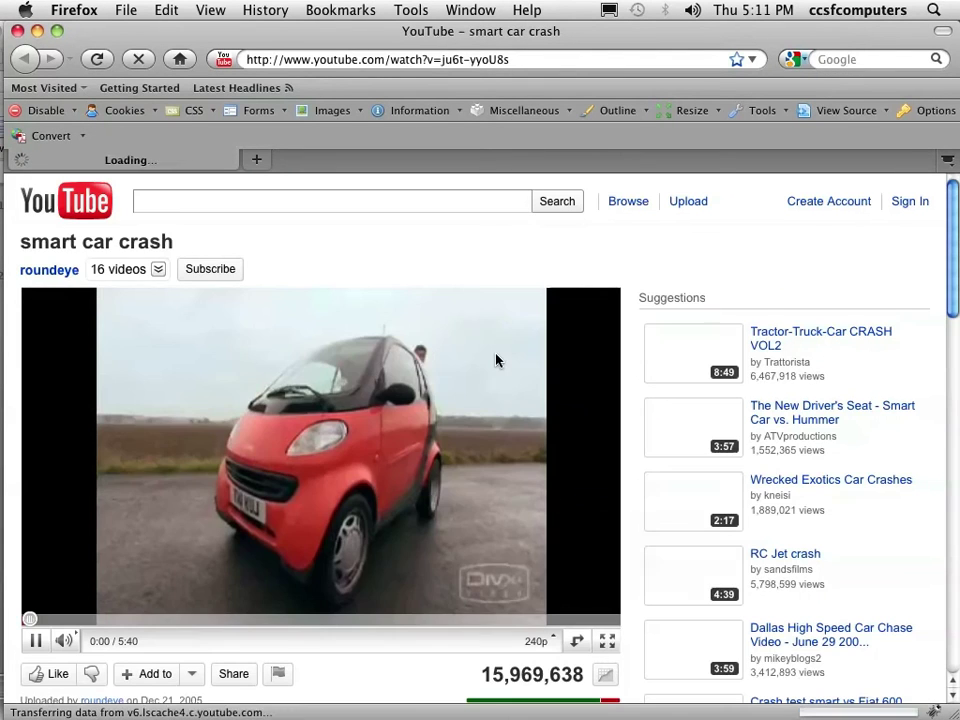
pyautogui.press('pagedown')
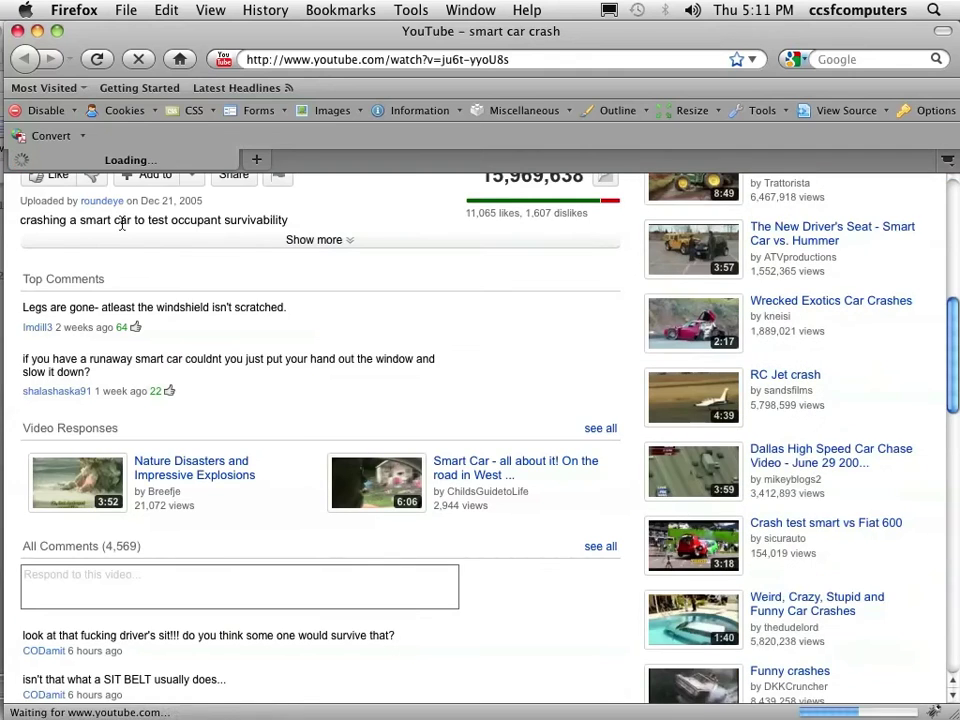
pyautogui.press('super+w')
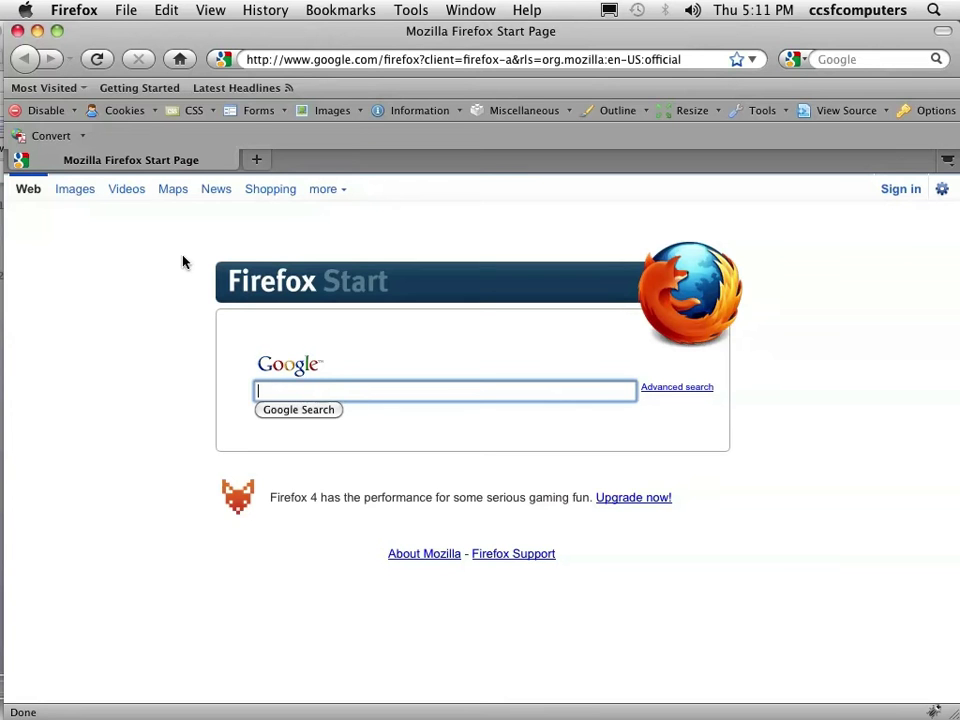
# Step: Move the Firefox window aside and return to the PowerPoint slide show
pyautogui.moveTo(92, 27); pyautogui.dragTo(448, 24)
pyautogui.click(435, 189)
pyautogui.click(435, 192)
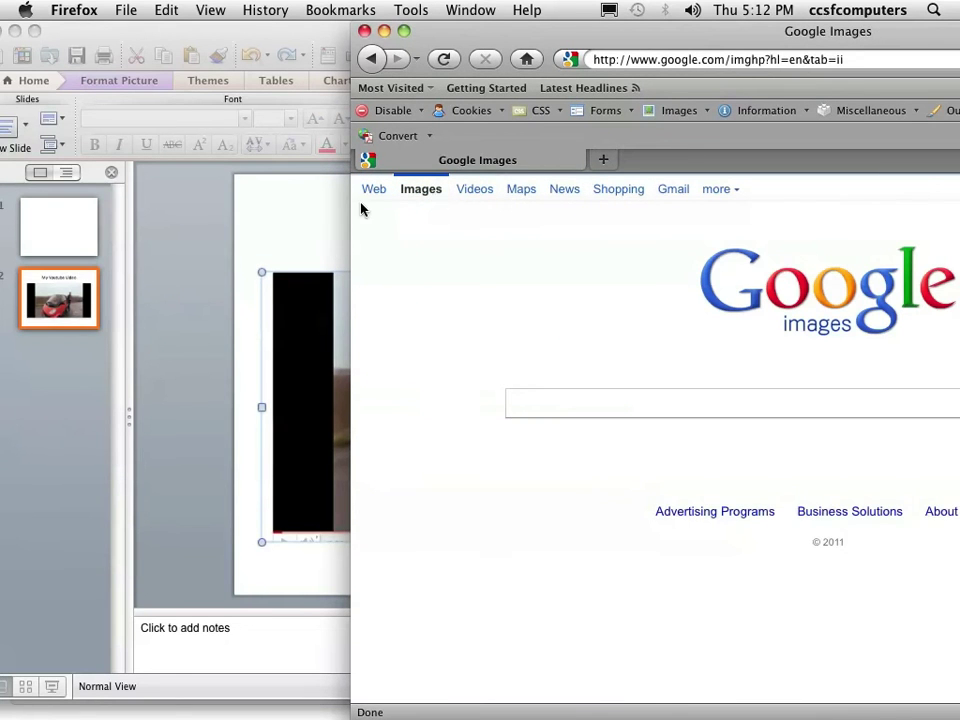
pyautogui.moveTo(447, 32); pyautogui.dragTo(349, 13)
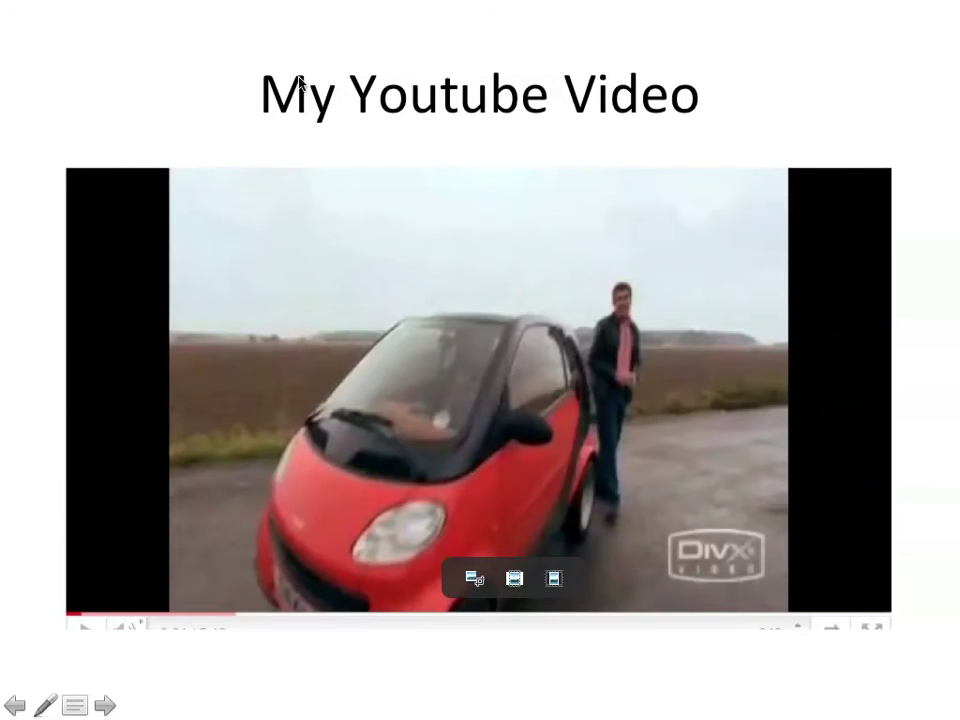
# Step: End the slide show and return to editing slide 2
pyautogui.press('Escape')
pyautogui.click(289, 9)
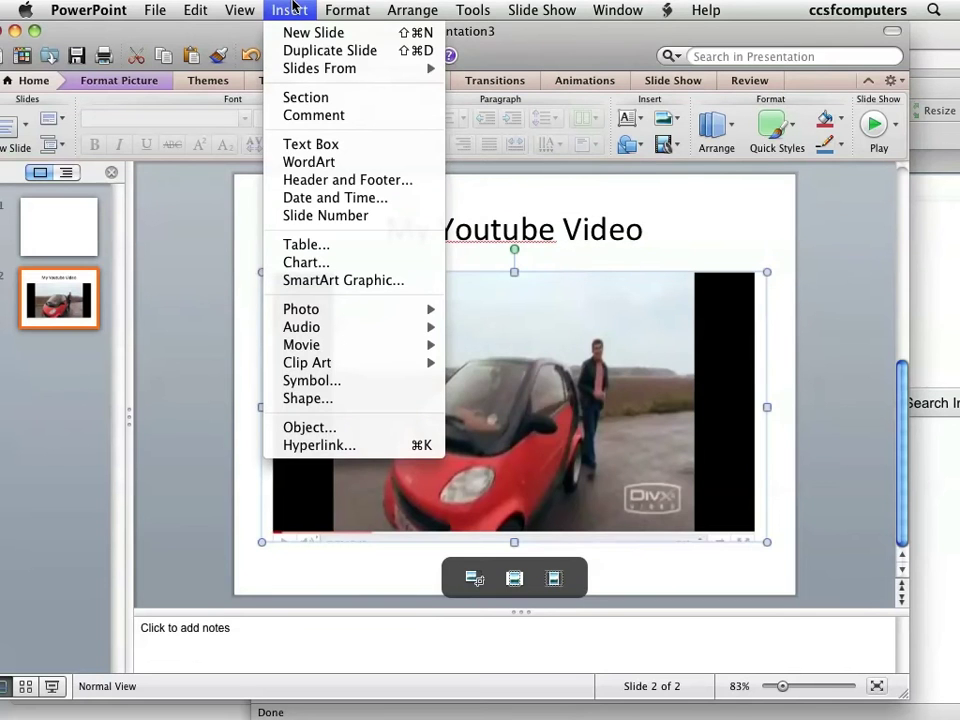
pyautogui.click(293, 6)
# Step: Switch to Firefox and search Google Images for "apple pie"
pyautogui.click(953, 249)
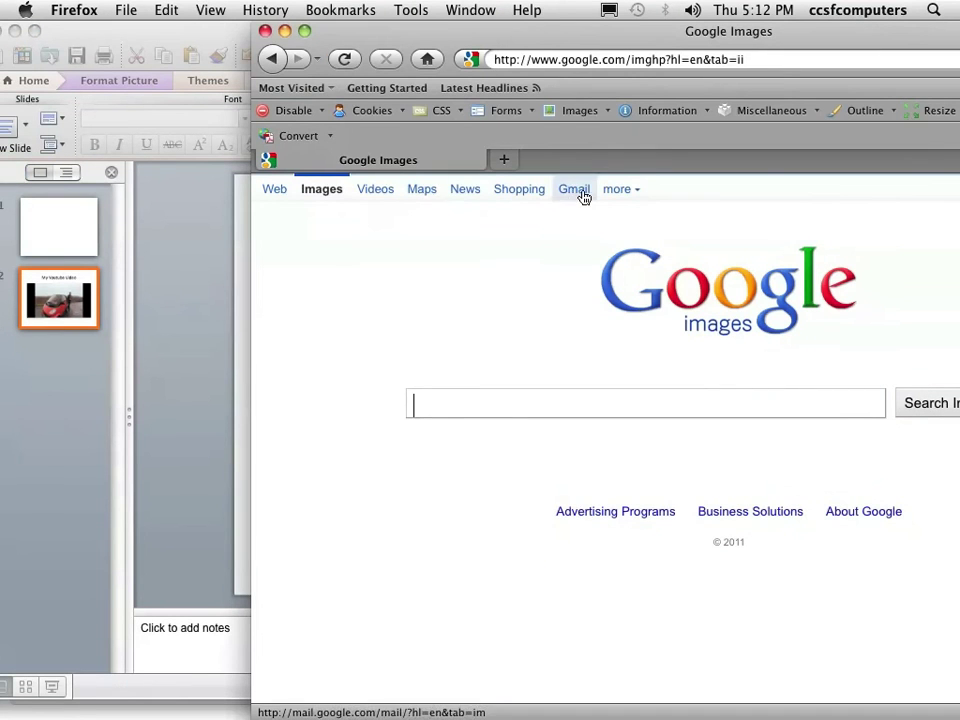
pyautogui.click(322, 189)
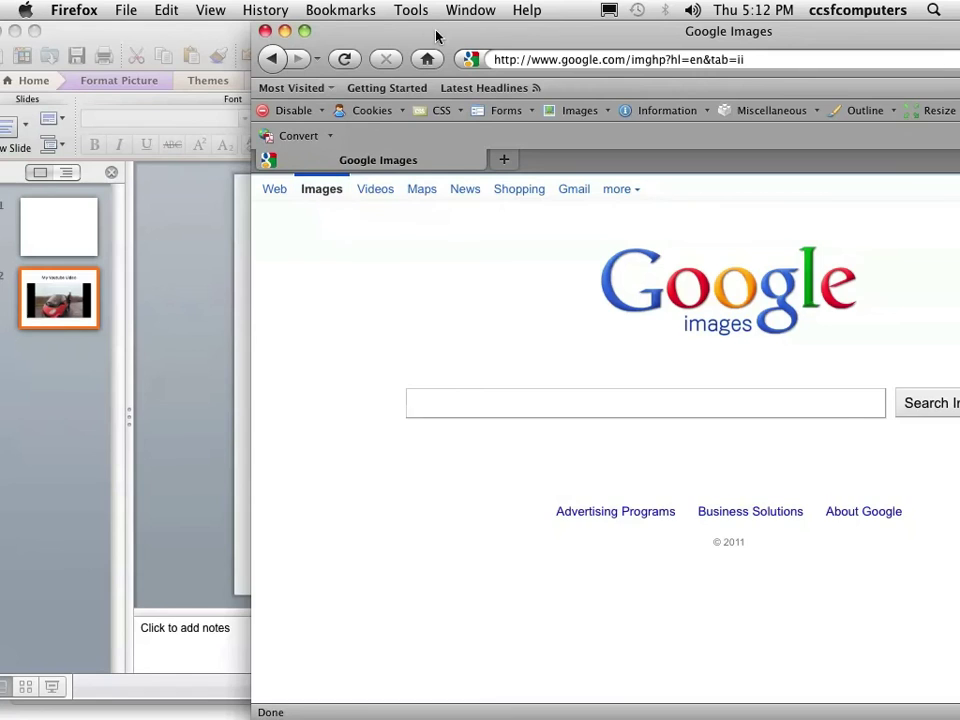
pyautogui.moveTo(435, 35); pyautogui.dragTo(321, 35)
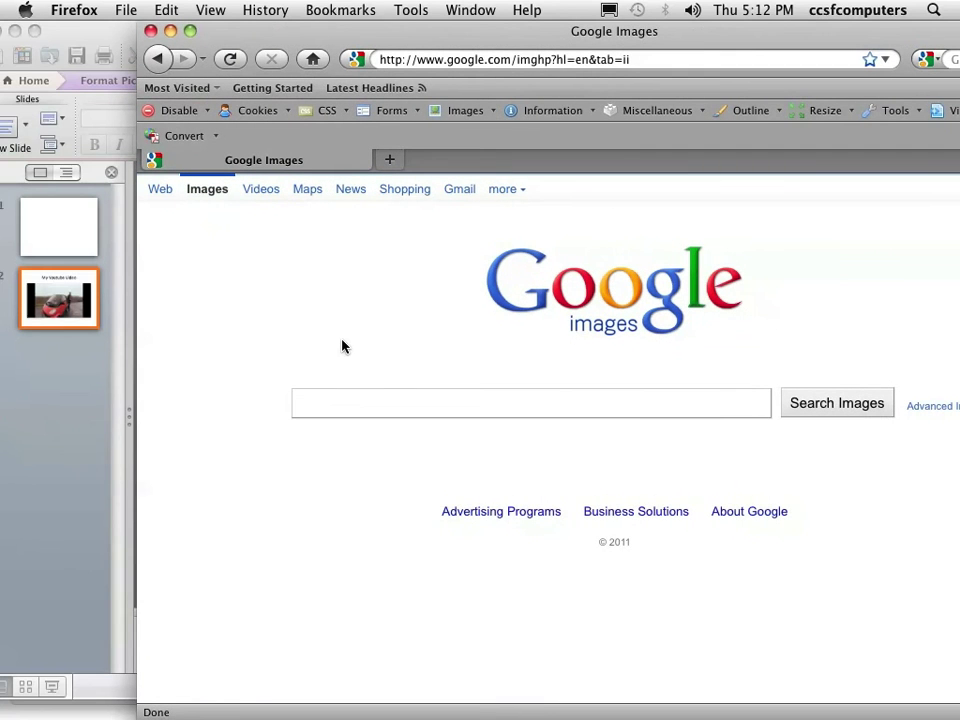
pyautogui.write('apple pie')
pyautogui.press('Return')
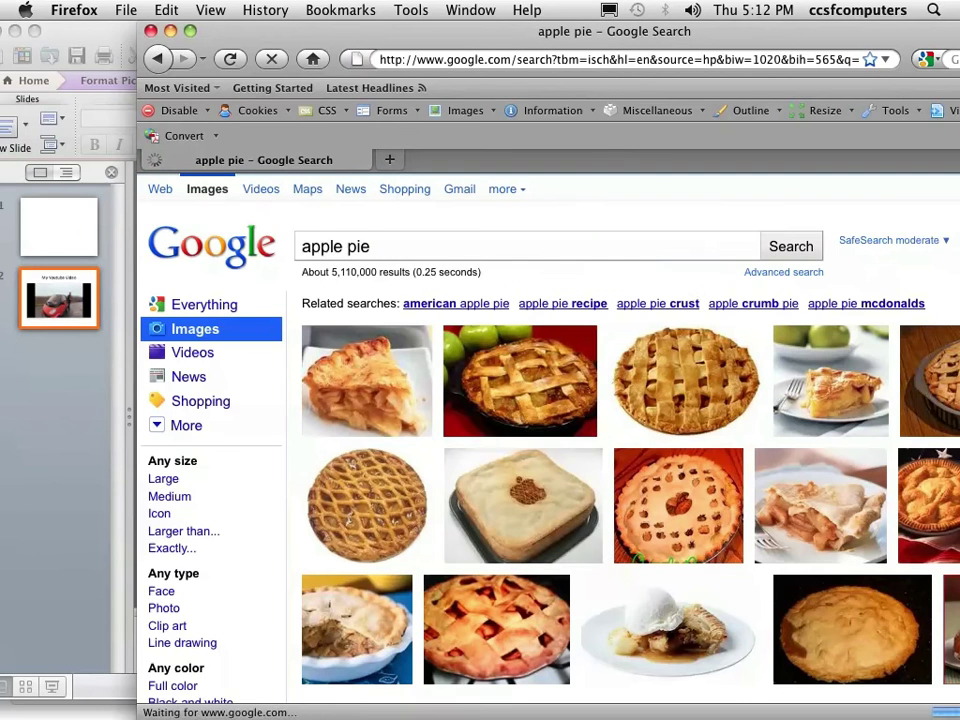
# Step: Uncover PowerPoint, duplicate the "My Youtube Video" slide and delete the car picture from the duplicate
pyautogui.moveTo(402, 36); pyautogui.dragTo(908, 38)
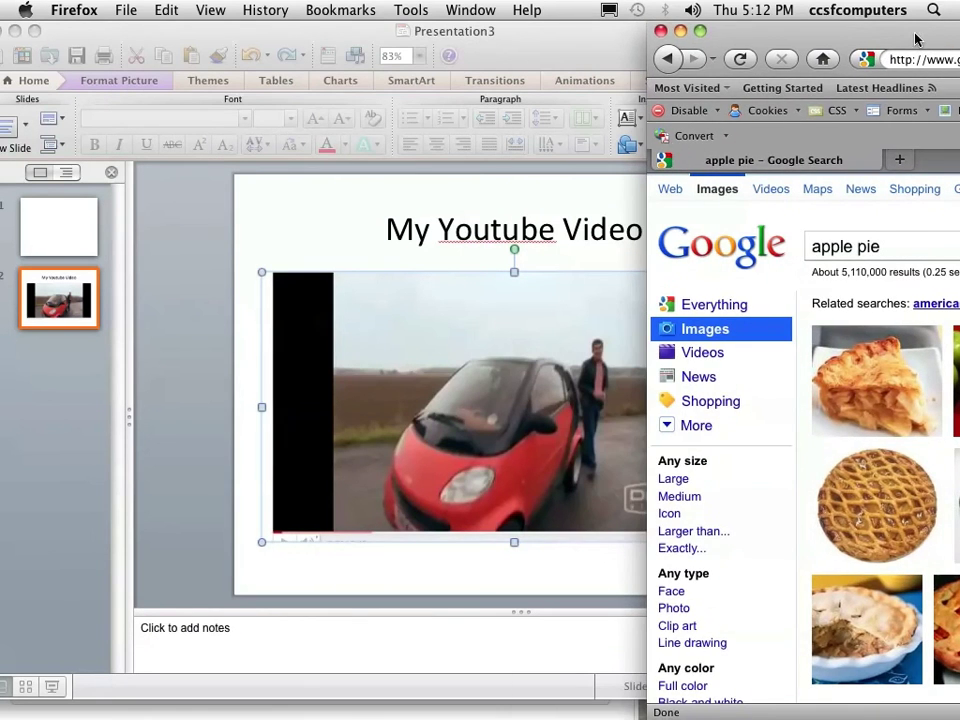
pyautogui.click(343, 231)
pyautogui.click(292, 9)
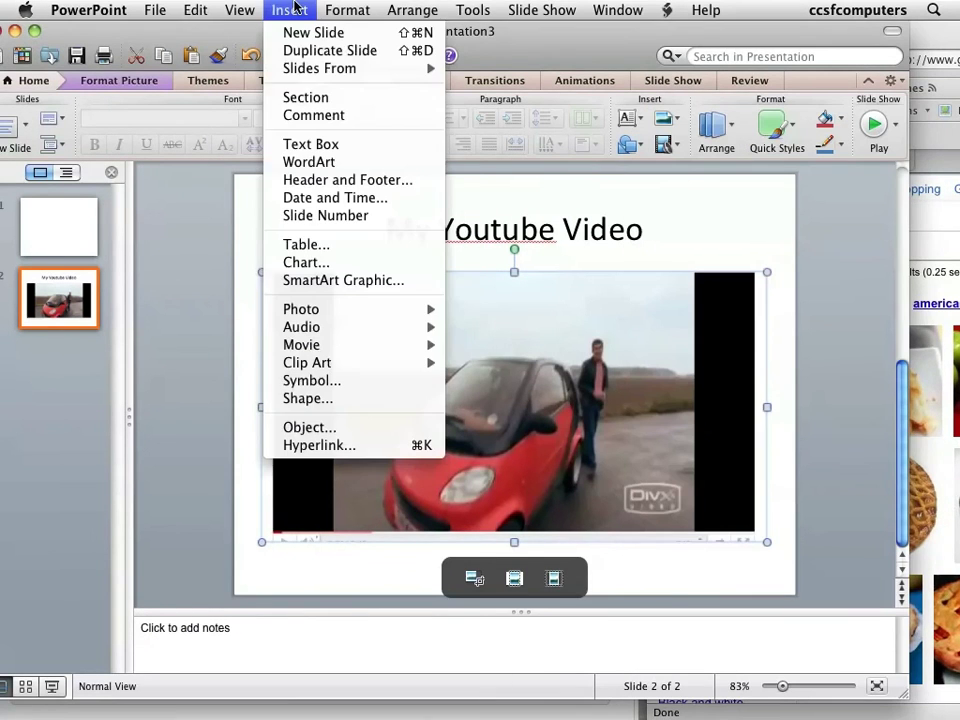
pyautogui.click(310, 54)
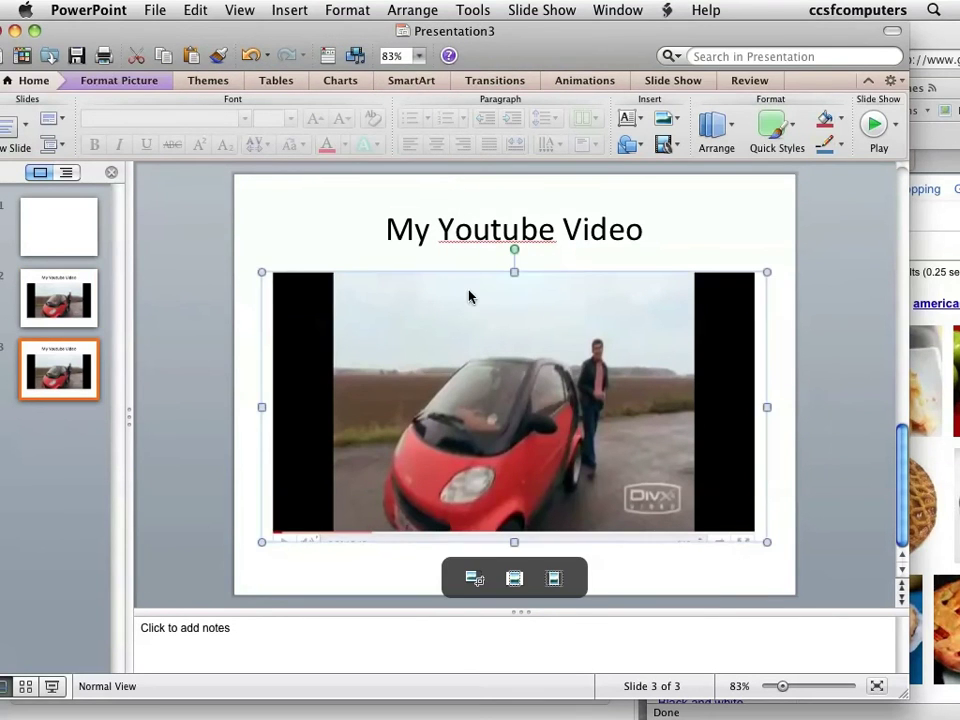
pyautogui.press('Delete')
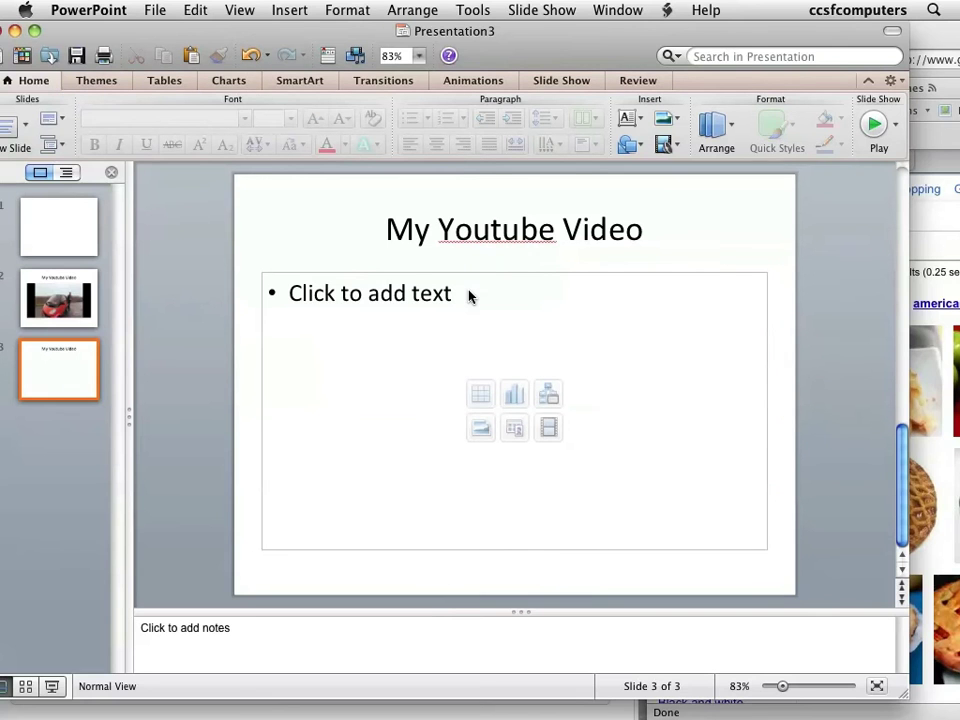
# Step: Open the round lattice-topped pie result in Firefox and place its image into slide 3's empty content placeholder in PowerPoint
pyautogui.moveTo(738, 31); pyautogui.dragTo(458, 31)
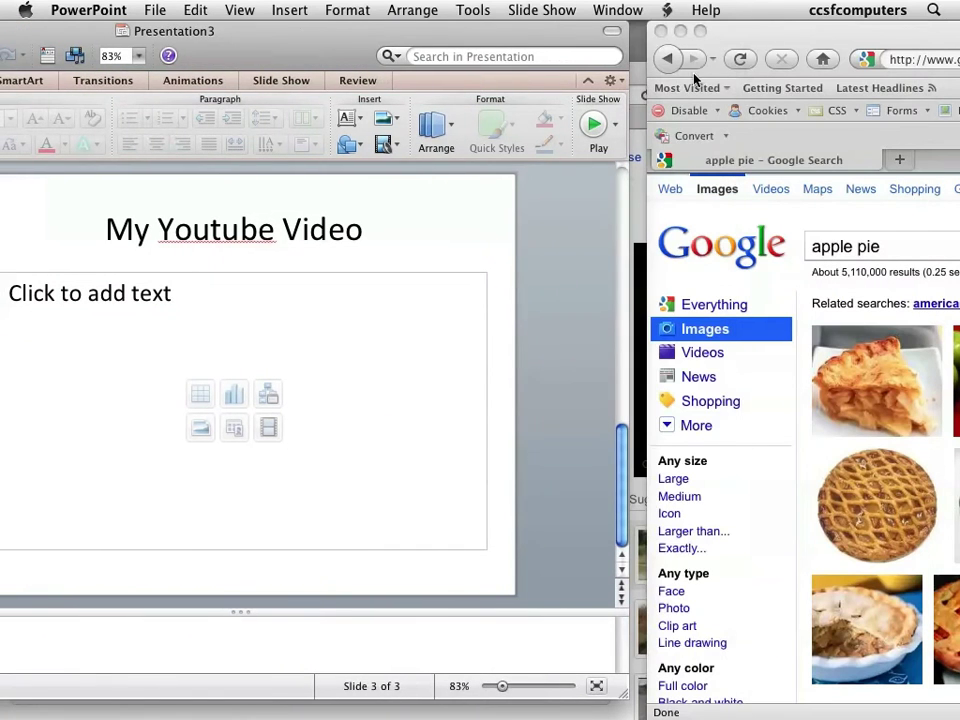
pyautogui.click(840, 382)
pyautogui.click(893, 524)
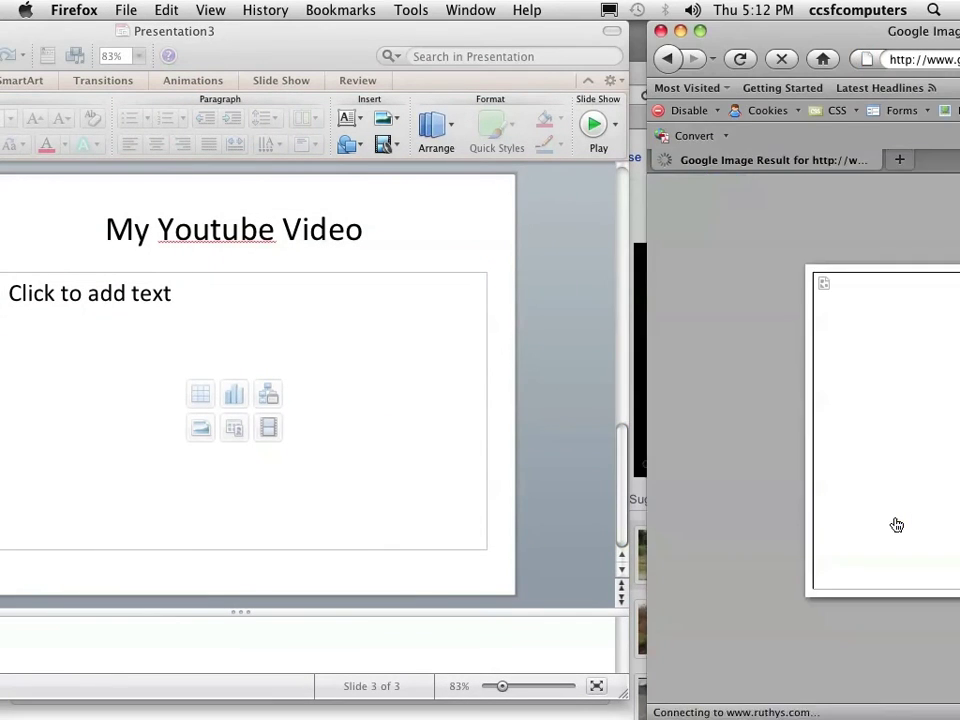
pyautogui.moveTo(920, 340); pyautogui.dragTo(276, 328)
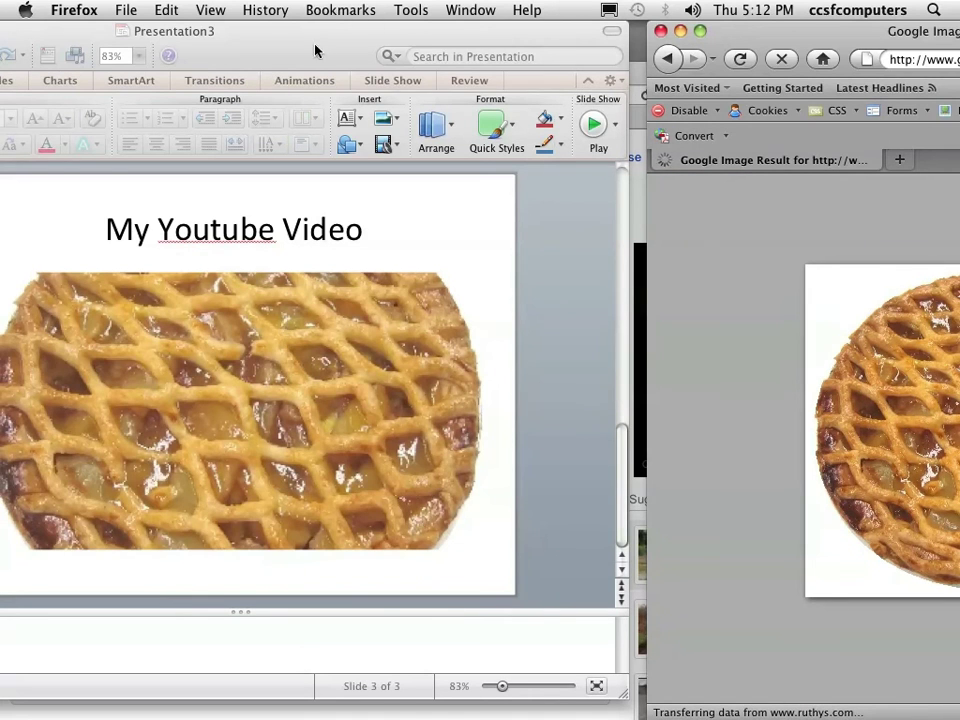
pyautogui.click(577, 44)
pyautogui.moveTo(271, 53); pyautogui.dragTo(546, 52)
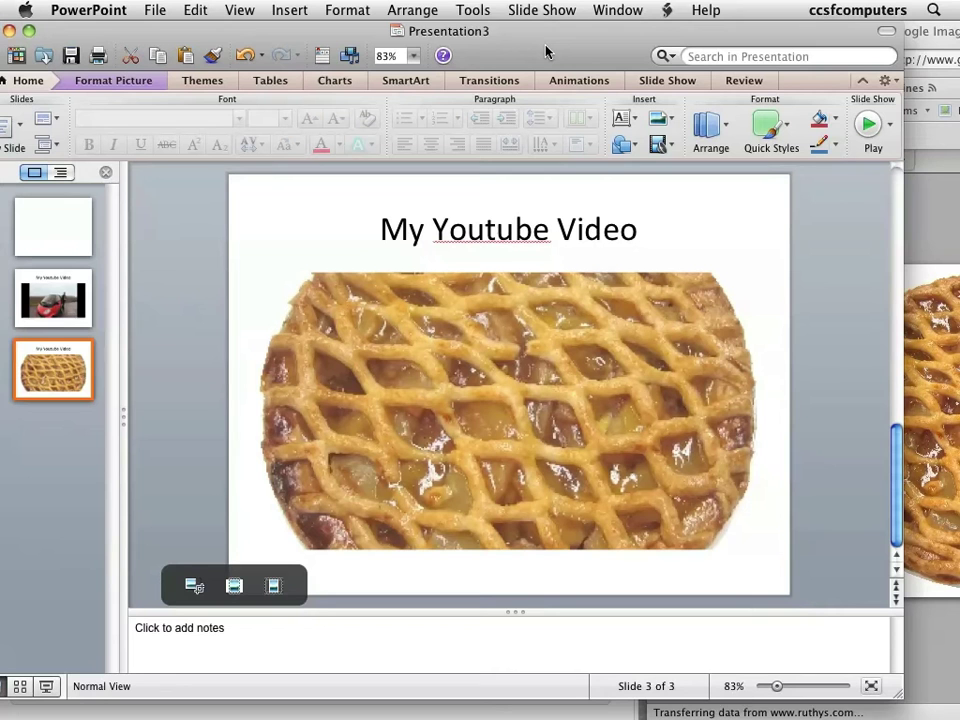
# Step: Add a Title and Content slide after slide 3, followed by a Content with Caption slide with its caption text placeholder active
pyautogui.click(286, 10)
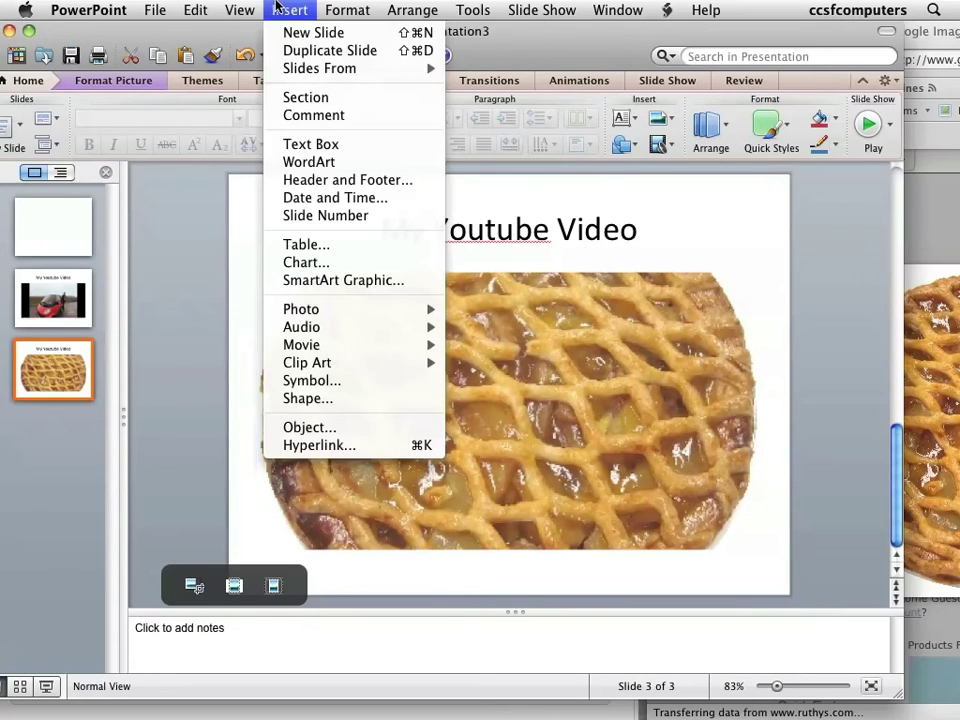
pyautogui.click(300, 32)
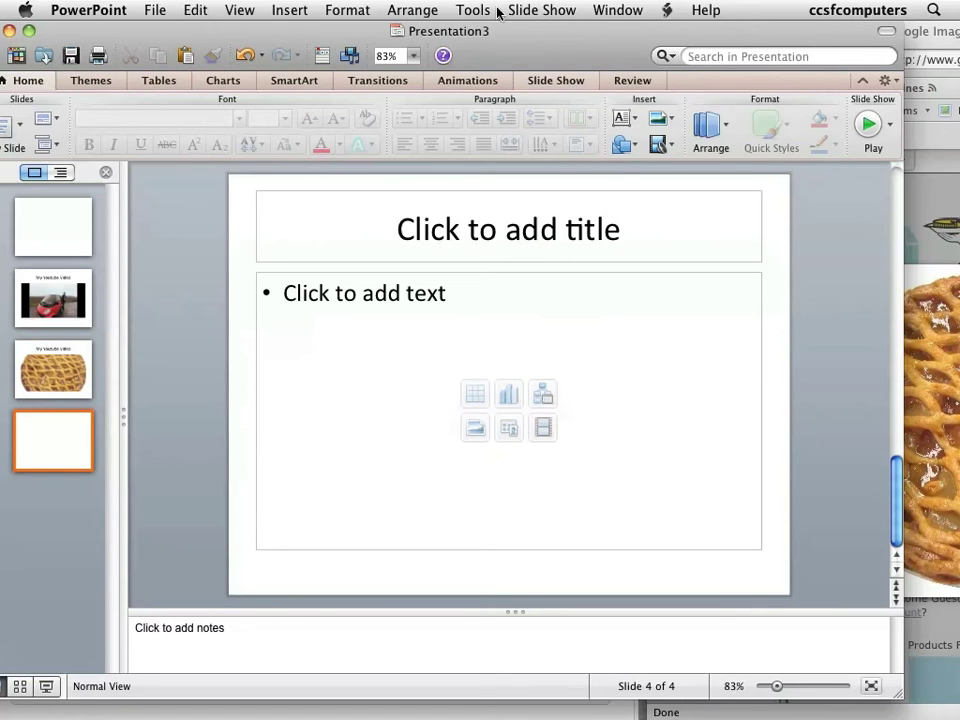
pyautogui.click(612, 10)
pyautogui.moveTo(228, 12)
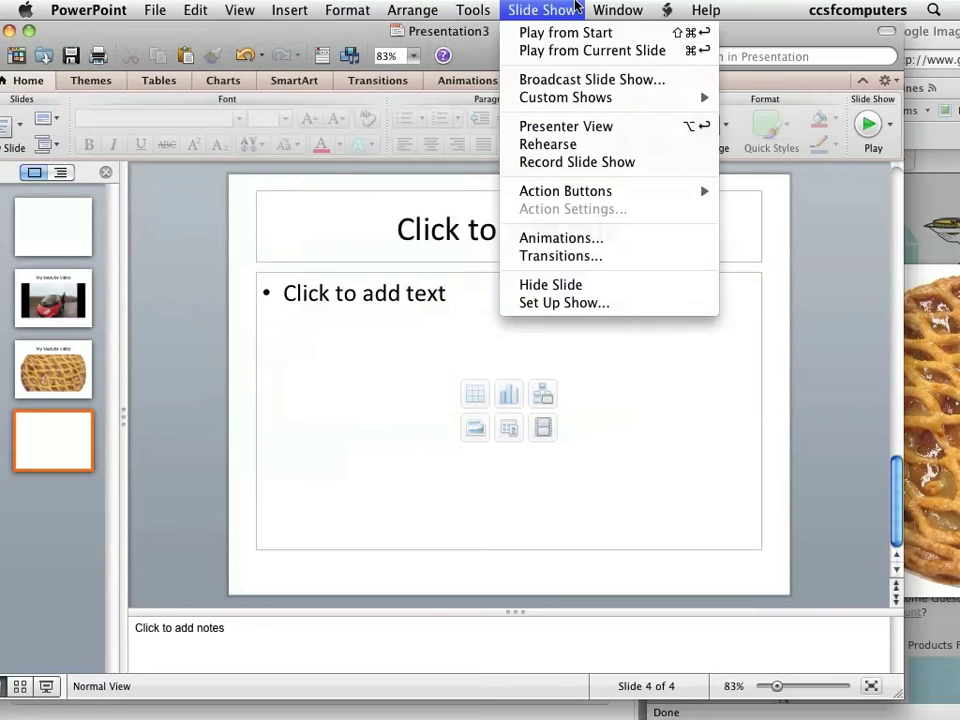
pyautogui.moveTo(612, 7)
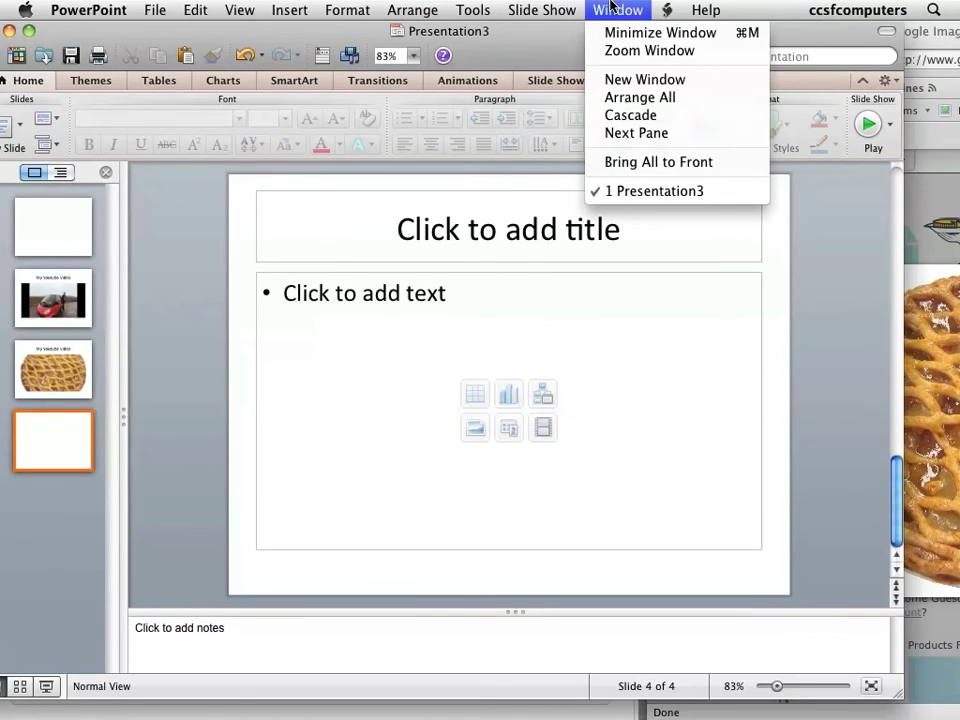
pyautogui.click(246, 34)
pyautogui.moveTo(205, 29); pyautogui.dragTo(289, 20)
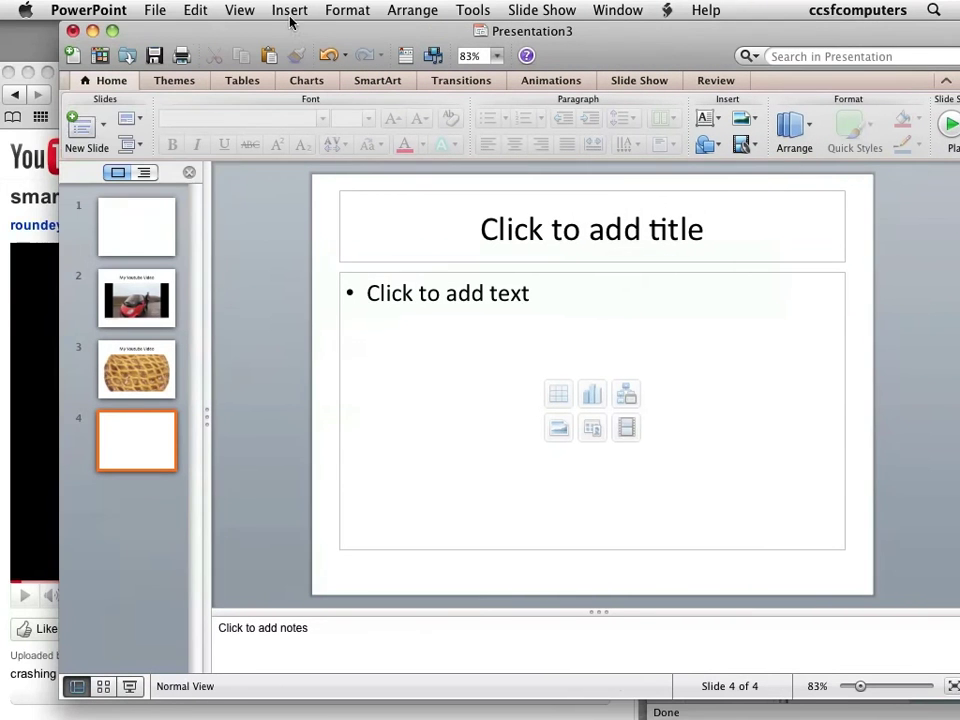
pyautogui.click(103, 129)
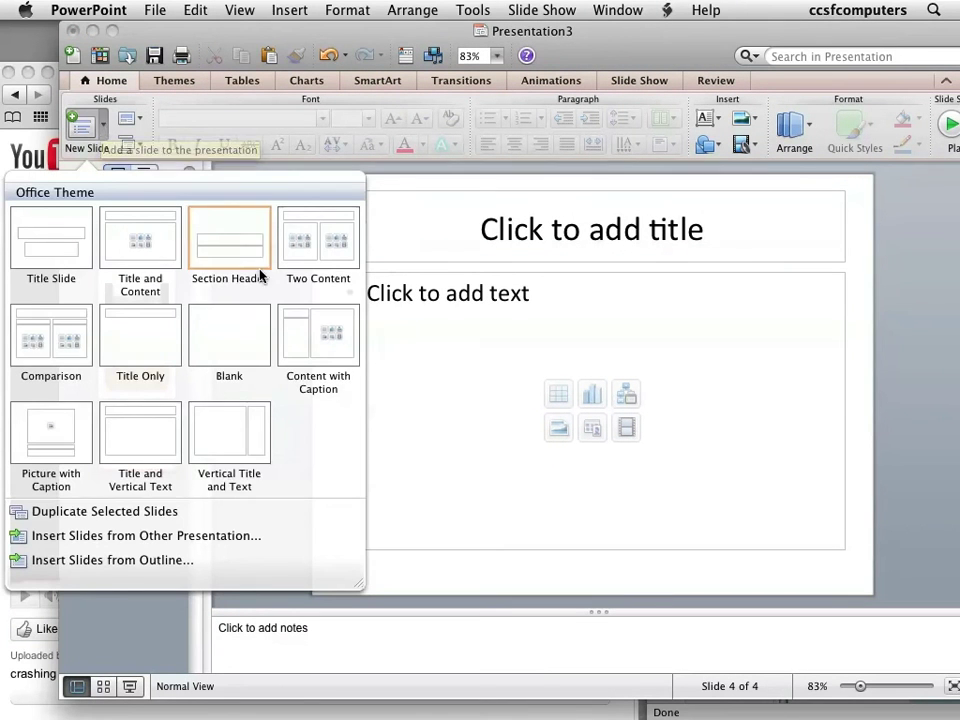
pyautogui.click(297, 345)
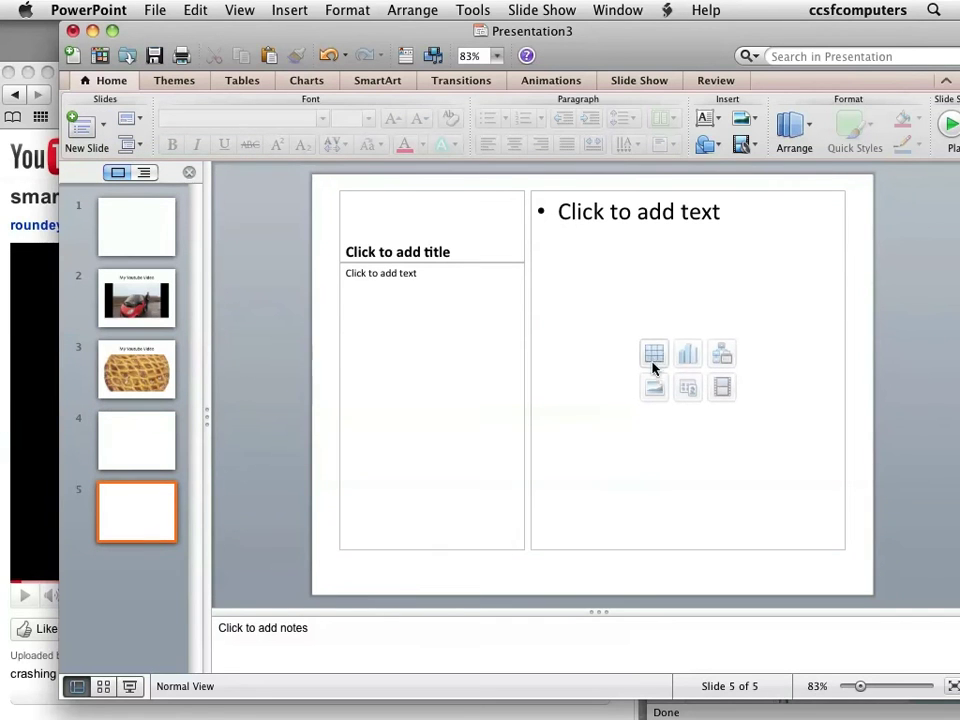
pyautogui.click(403, 316)
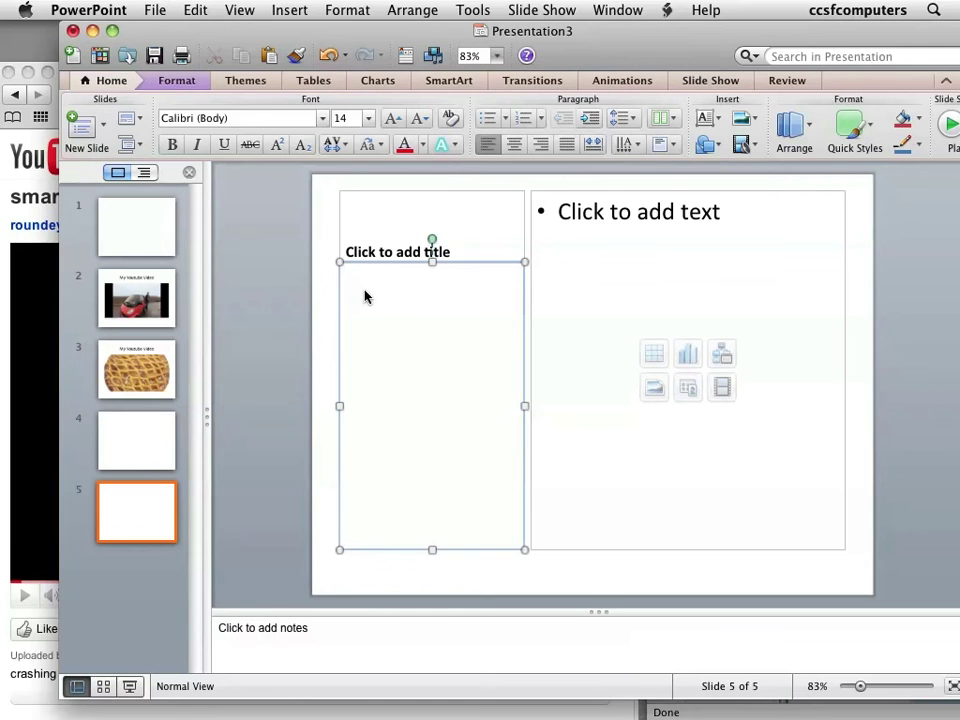
# Step: Switch to Safari and replace the search term "library of congress" with "car crash" to run a Google search
pyautogui.click(42, 80)
pyautogui.moveTo(93, 68); pyautogui.dragTo(108, 2)
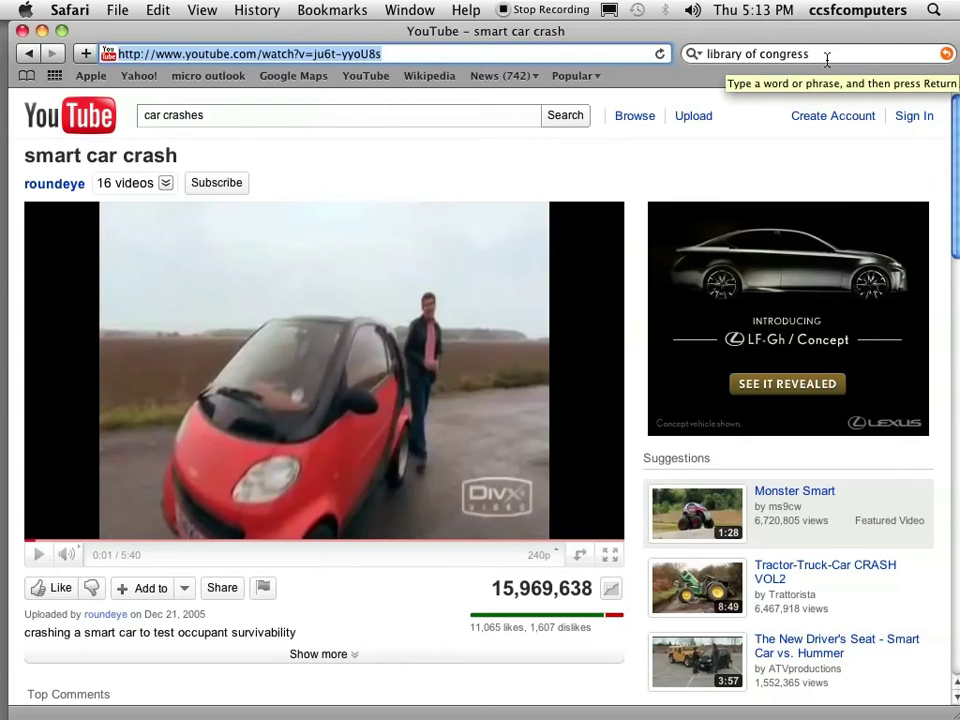
pyautogui.moveTo(827, 60); pyautogui.dragTo(709, 59)
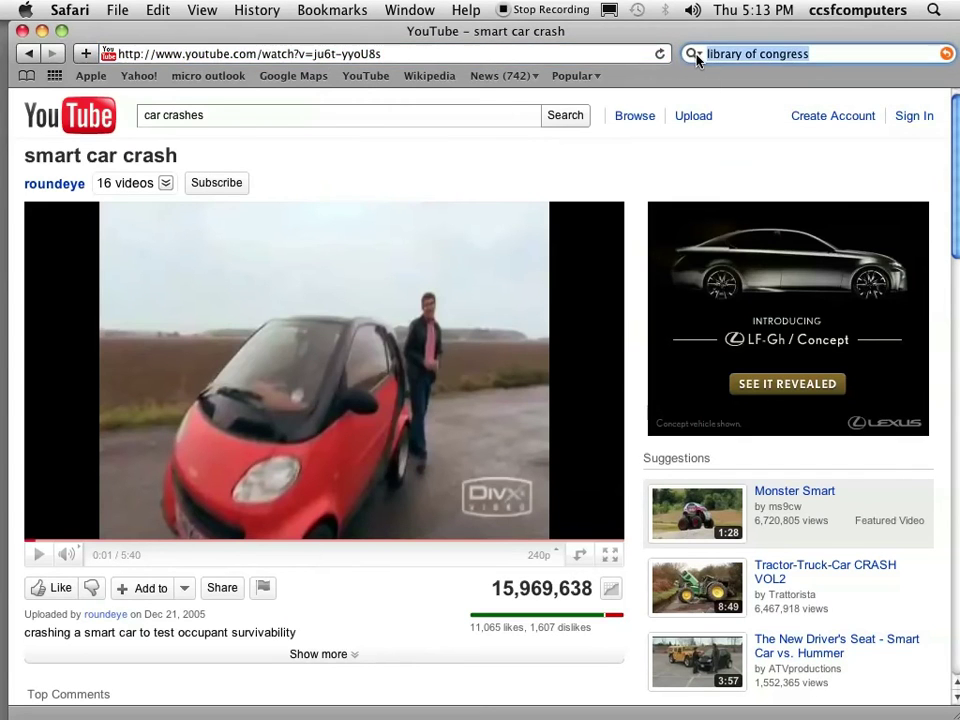
pyautogui.write('car rash')
pyautogui.press('BackSpace')
pyautogui.press('BackSpace')
pyautogui.press('BackSpace')
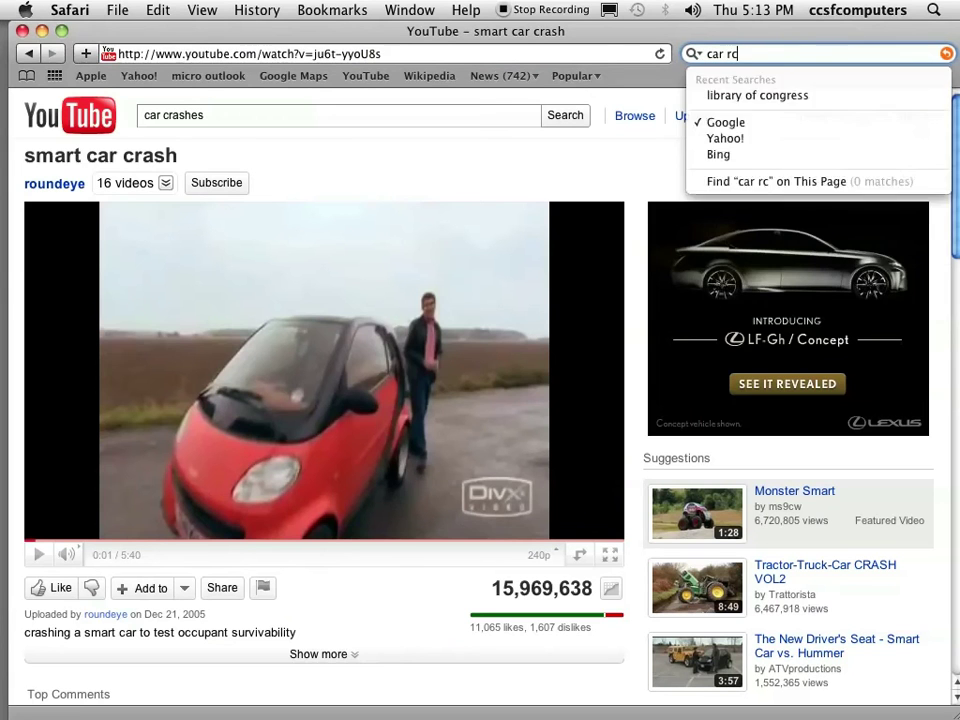
pyautogui.press('BackSpace')
pyautogui.write('crah')
pyautogui.press('BackSpace')
pyautogui.write('sh')
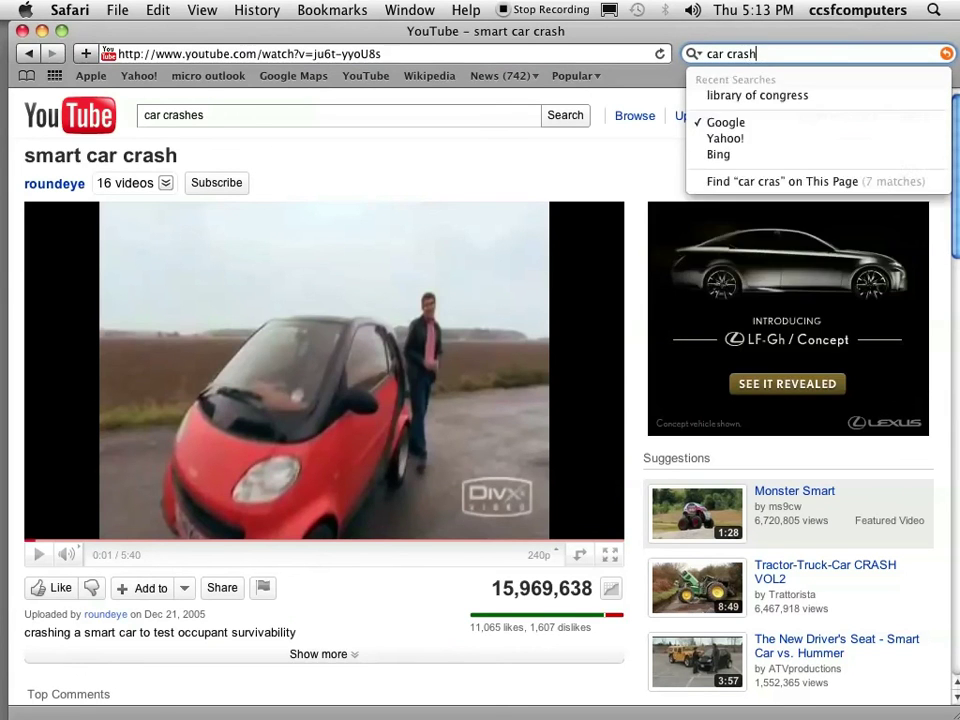
pyautogui.press('Return')
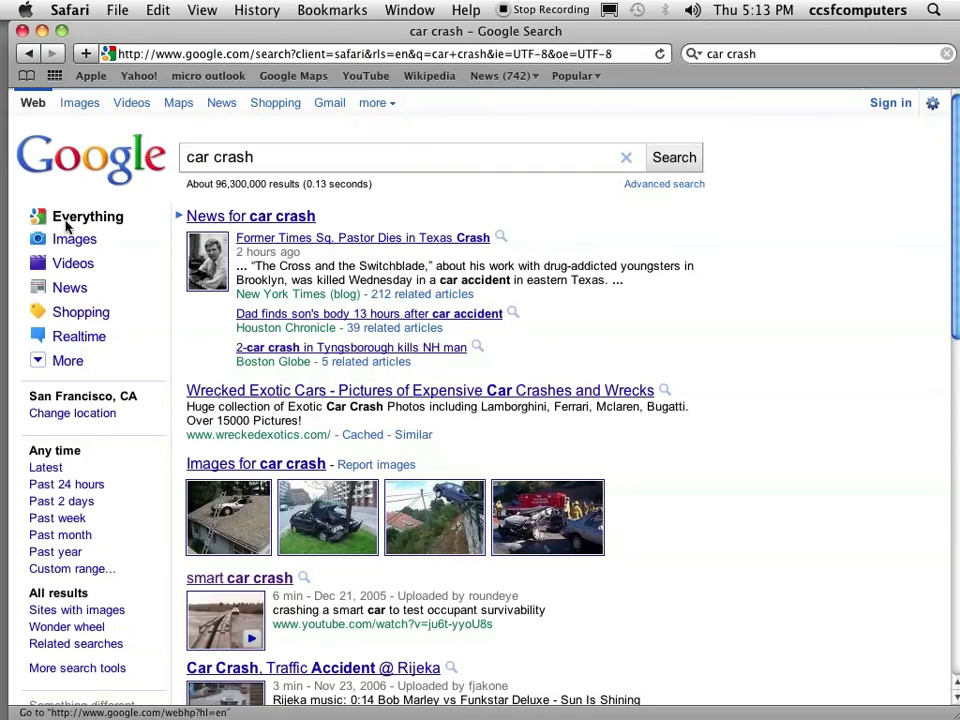
# Step: Open the Google web search home page and search there for "car crash"
pyautogui.click(31, 105)
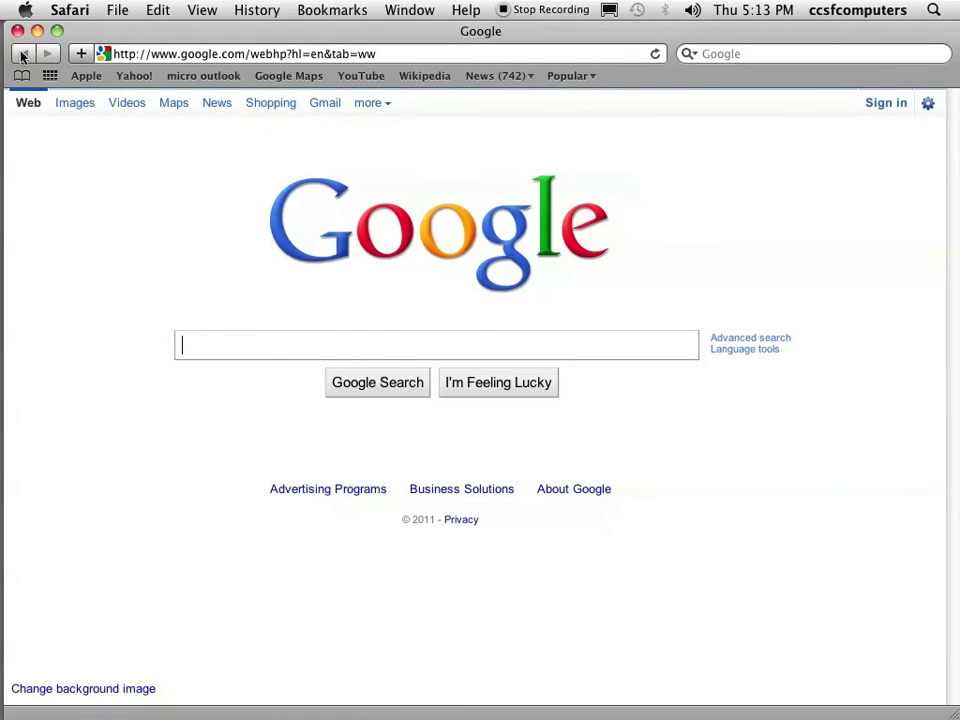
pyautogui.write('car')
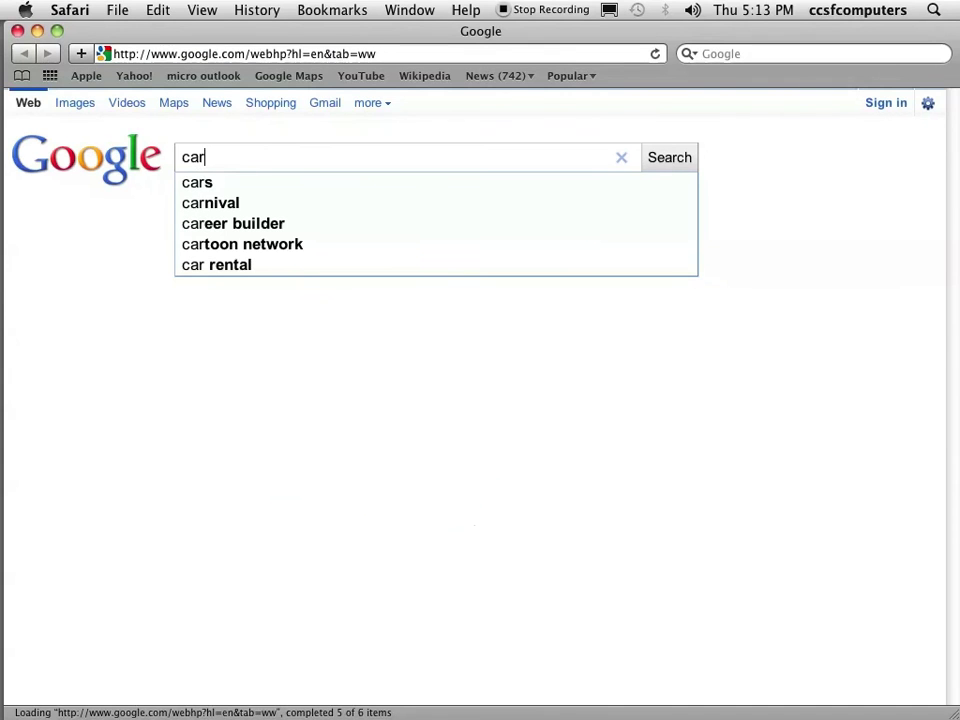
pyautogui.write(' crash')
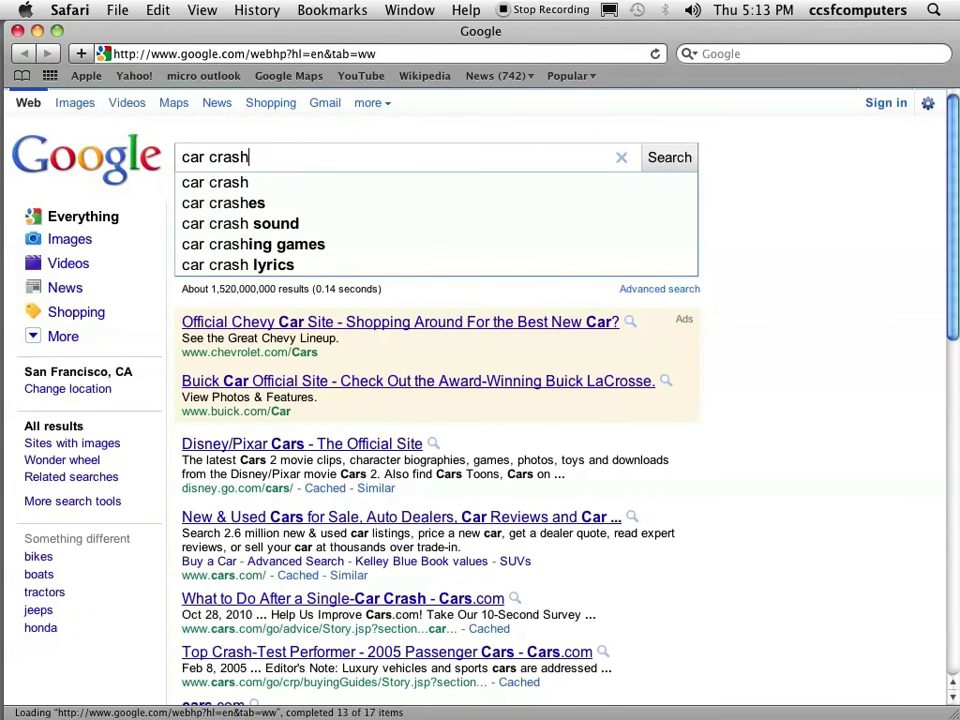
pyautogui.press('Return')
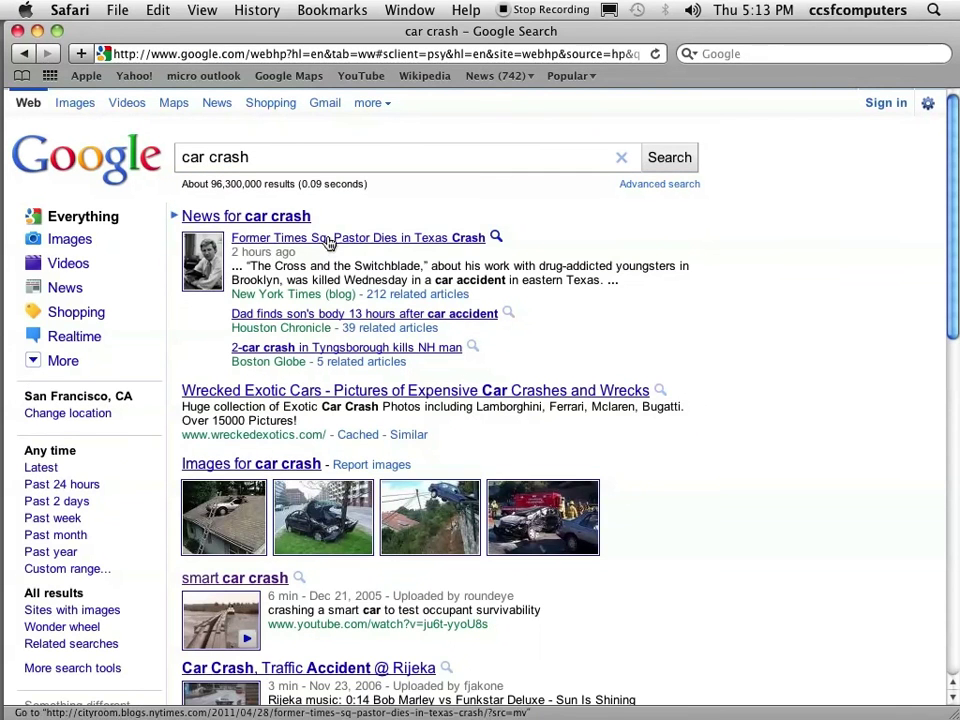
# Step: Open the news article "Former Times Sq. Pastor Dies in Texas Crash" and copy its paragraph about the nondenominational church
pyautogui.click(300, 239)
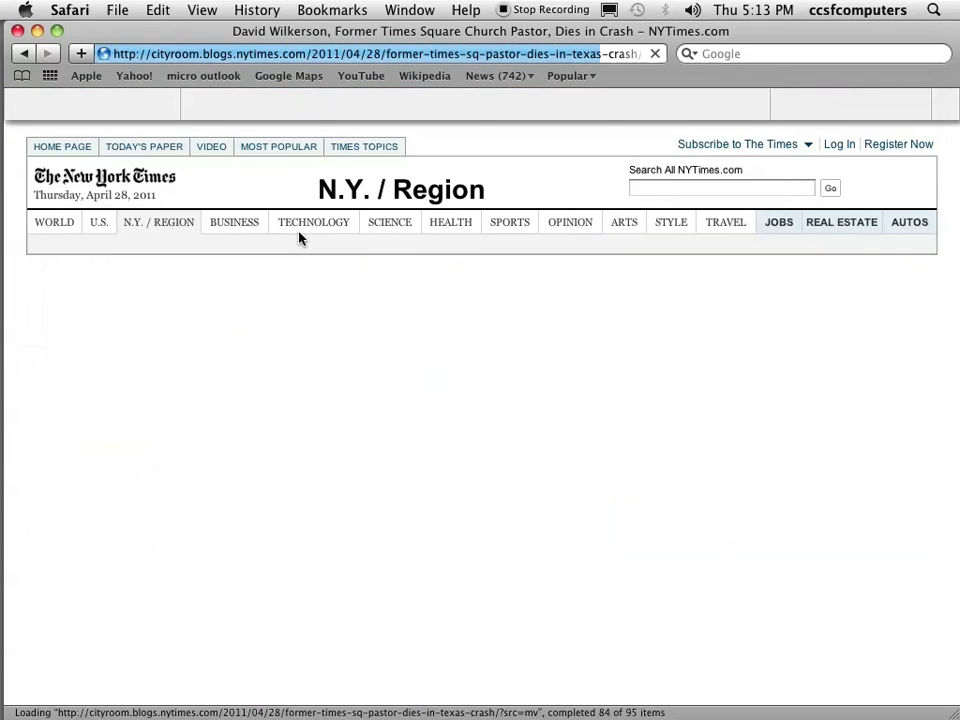
pyautogui.scroll(-5, 320, 400)
pyautogui.scroll(-3, 322, 401)
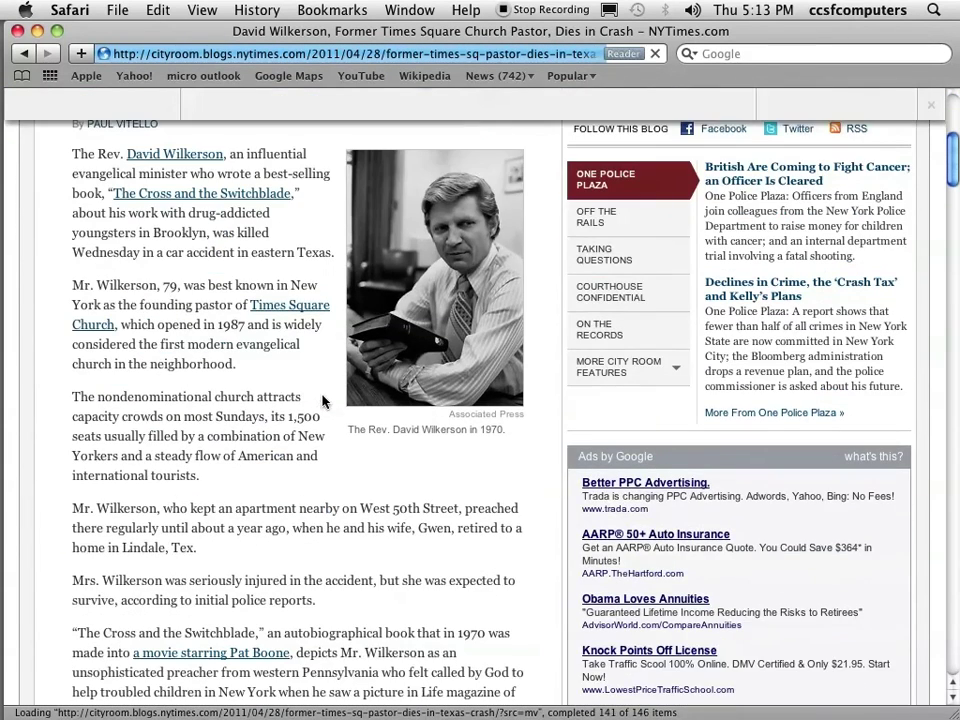
pyautogui.moveTo(206, 482); pyautogui.dragTo(72, 398)
pyautogui.press('super+c')
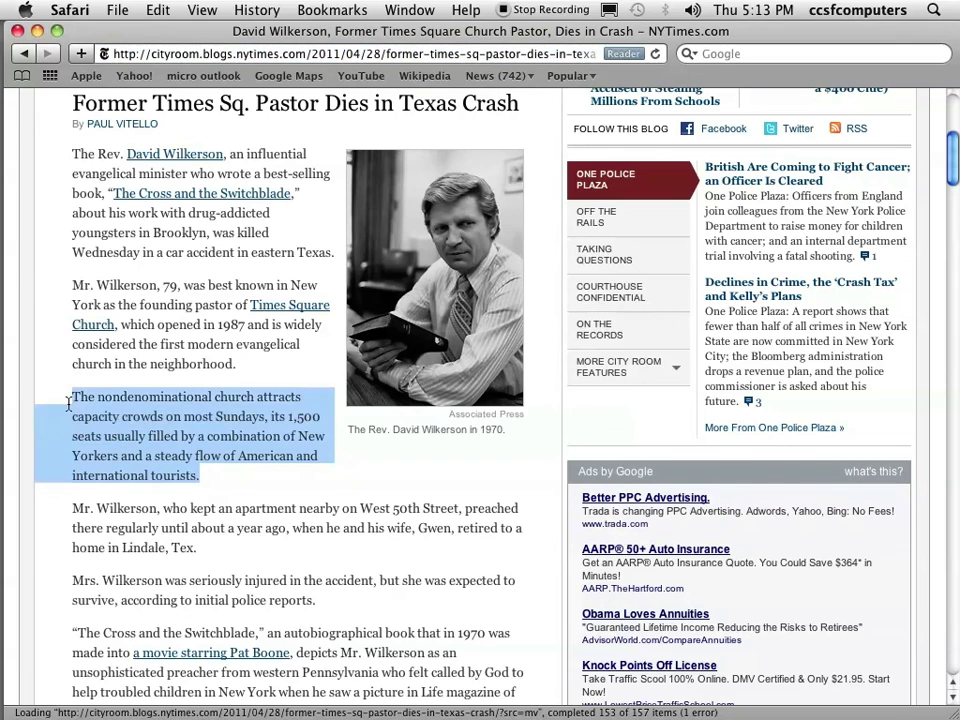
# Step: Switch to PowerPoint and paste the copied church paragraph into slide 5's caption text placeholder
pyautogui.moveTo(207, 42); pyautogui.dragTo(261, 384)
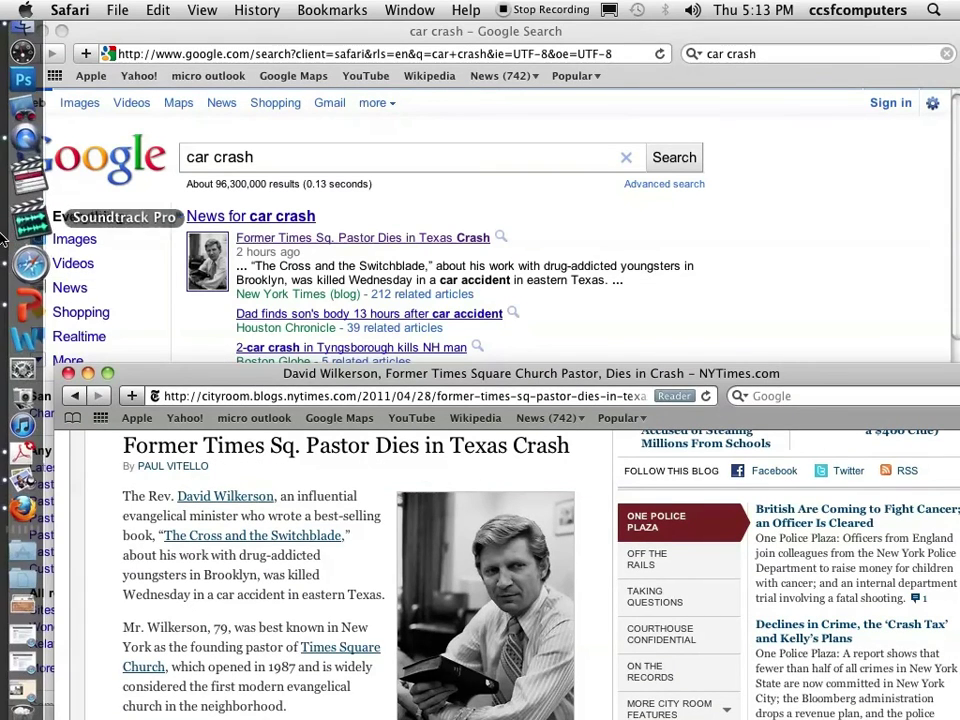
pyautogui.click(30, 278)
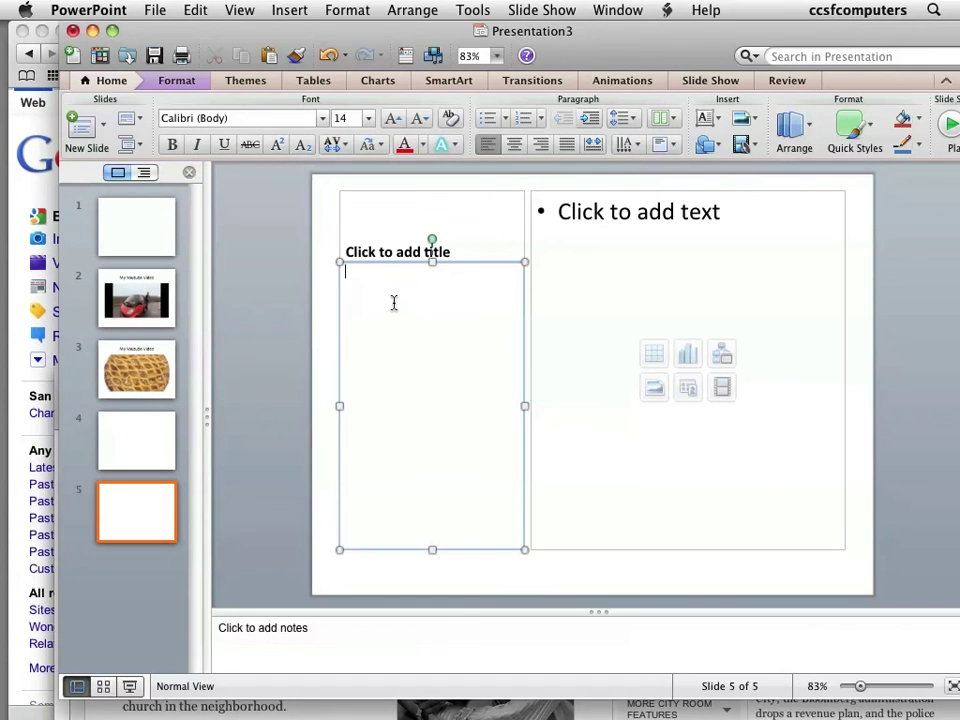
pyautogui.press('super+v')
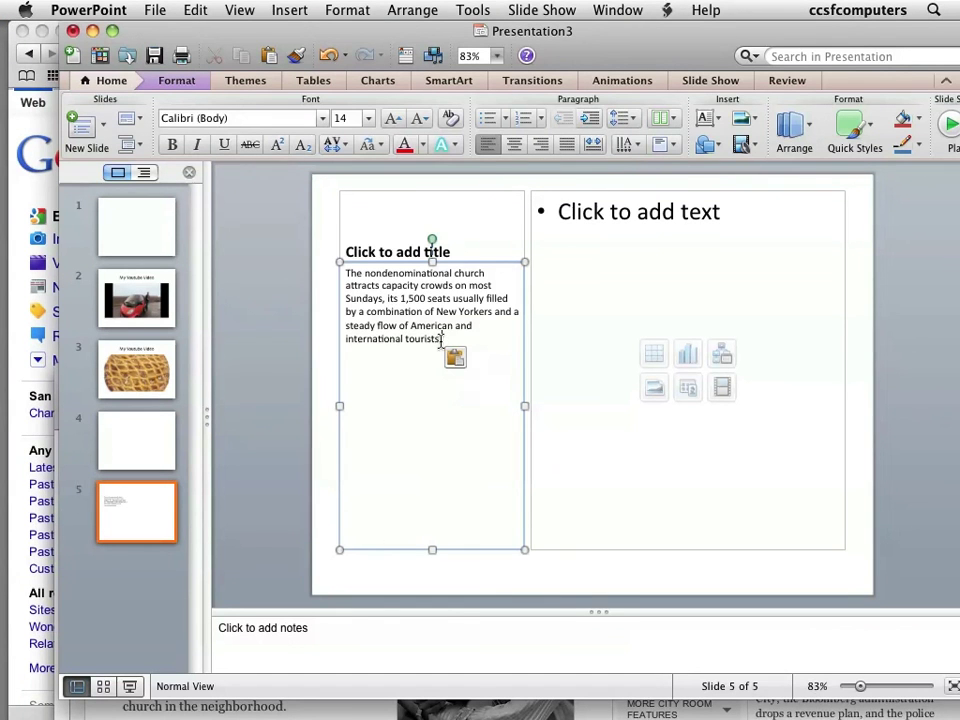
# Step: Copy the caption paragraph on slide 5, enlarge the notes area, and paste the paragraph as that slide's speaker notes
pyautogui.moveTo(441, 338); pyautogui.dragTo(325, 257)
pyautogui.press('super+c')
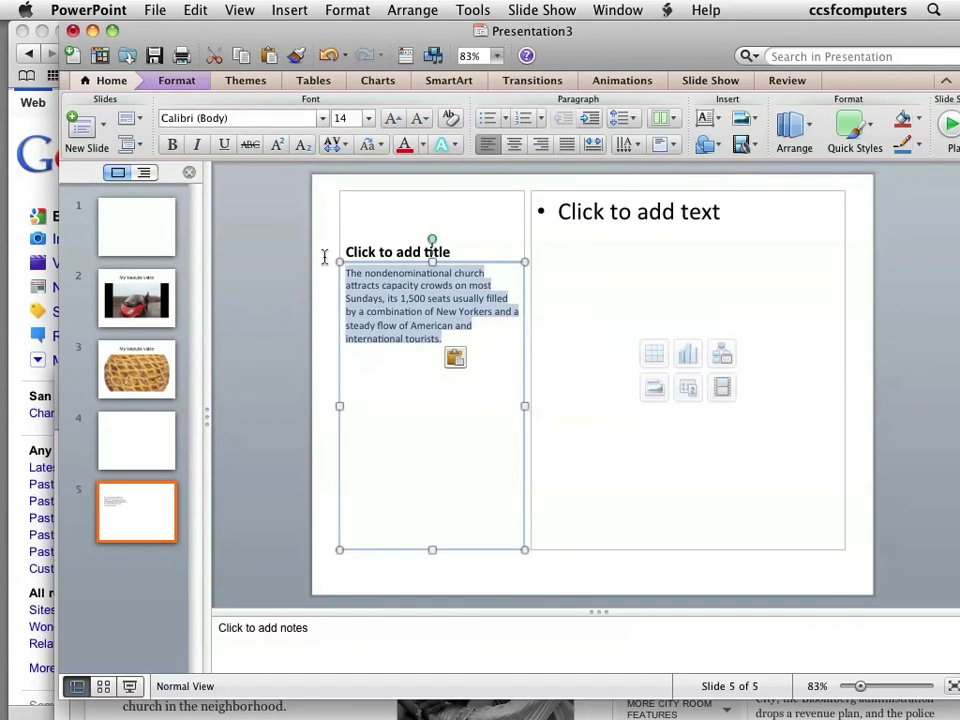
pyautogui.moveTo(477, 37); pyautogui.dragTo(375, 37)
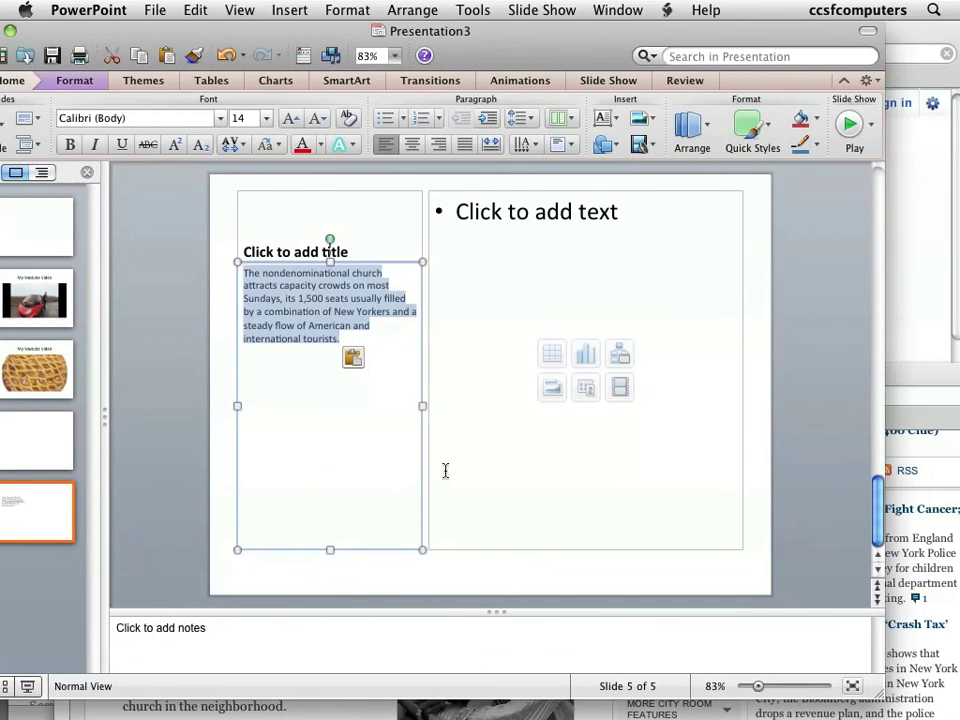
pyautogui.moveTo(506, 616); pyautogui.dragTo(542, 467)
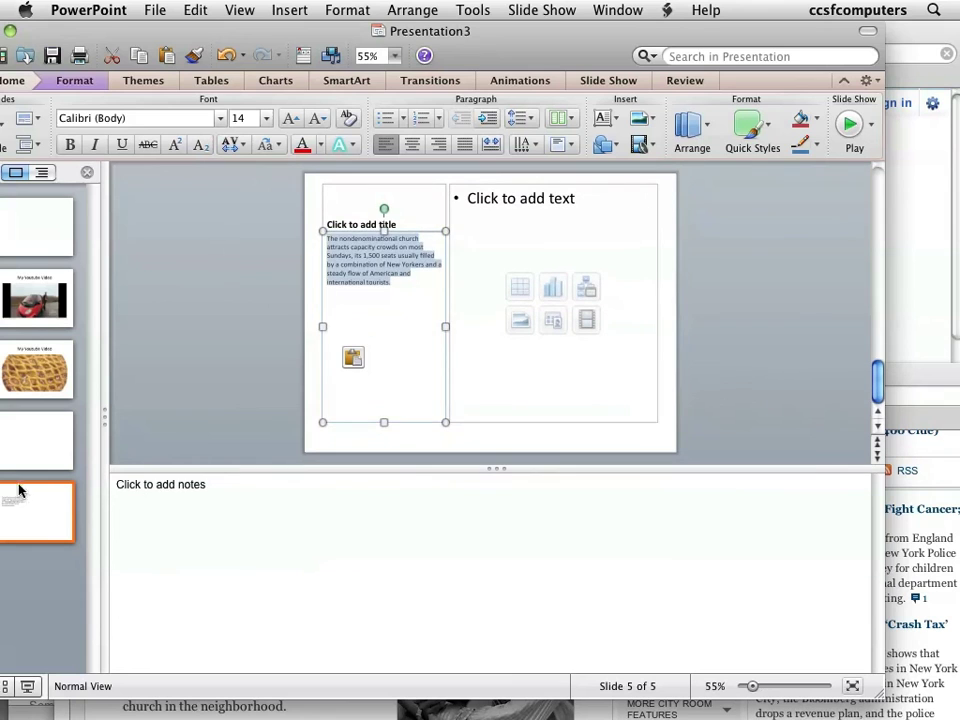
pyautogui.click(128, 495)
pyautogui.press('super+v')
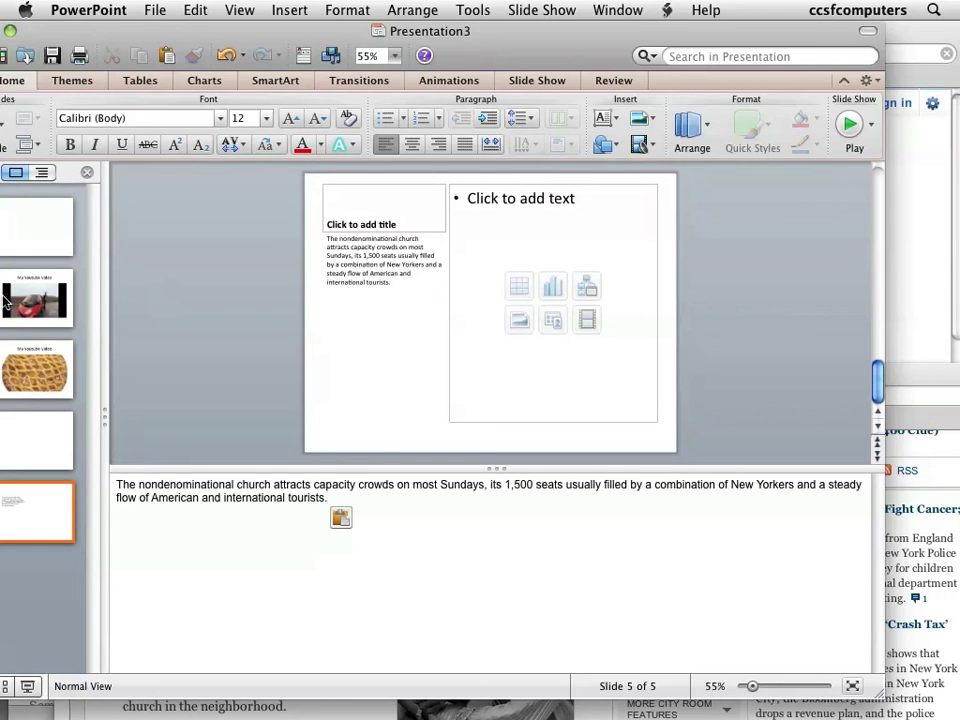
# Step: Paste the same church paragraph into the speaker notes of slide 2, "My Youtube Video"
pyautogui.click(35, 305)
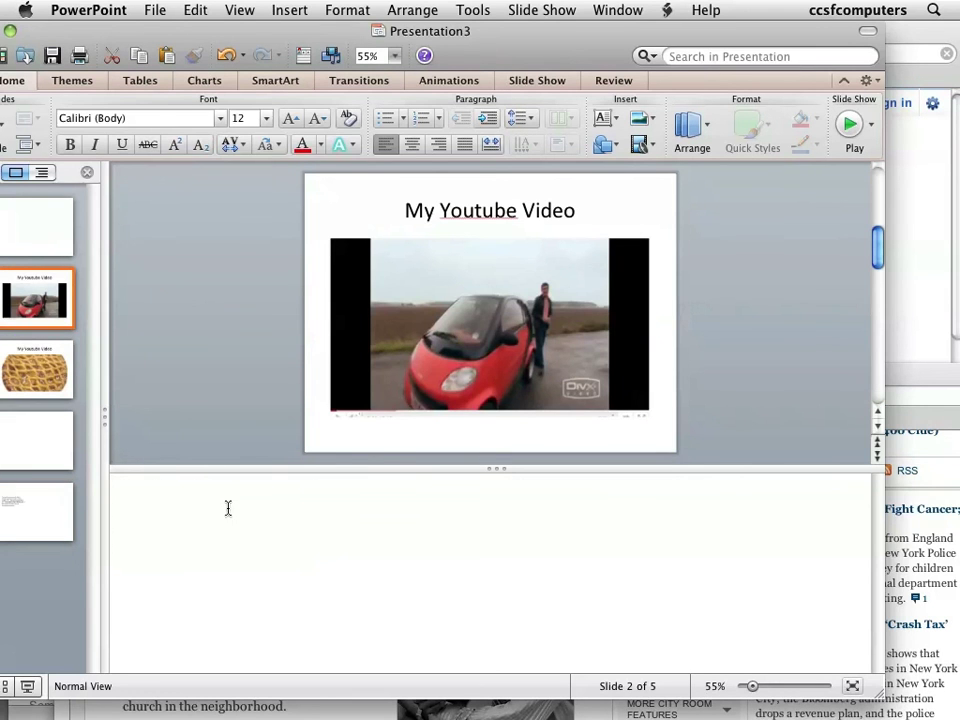
pyautogui.click(228, 508)
pyautogui.press('super+v')
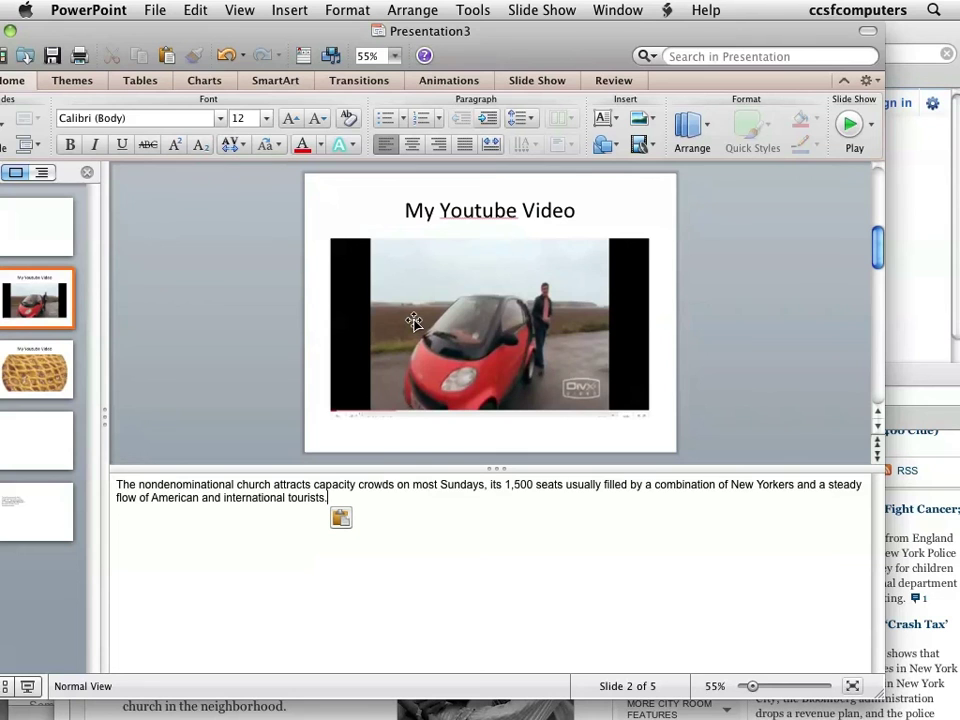
# Step: Preview slide 2 with its notes in Presenter View, start the elapsed timer, and exit the show
pyautogui.click(227, 9)
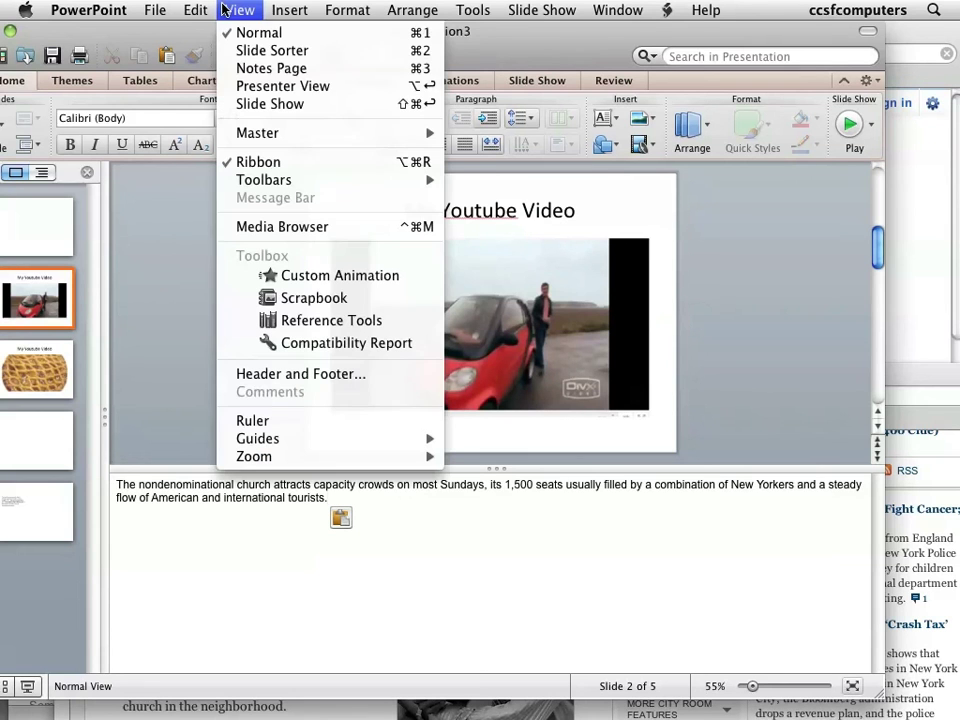
pyautogui.click(240, 86)
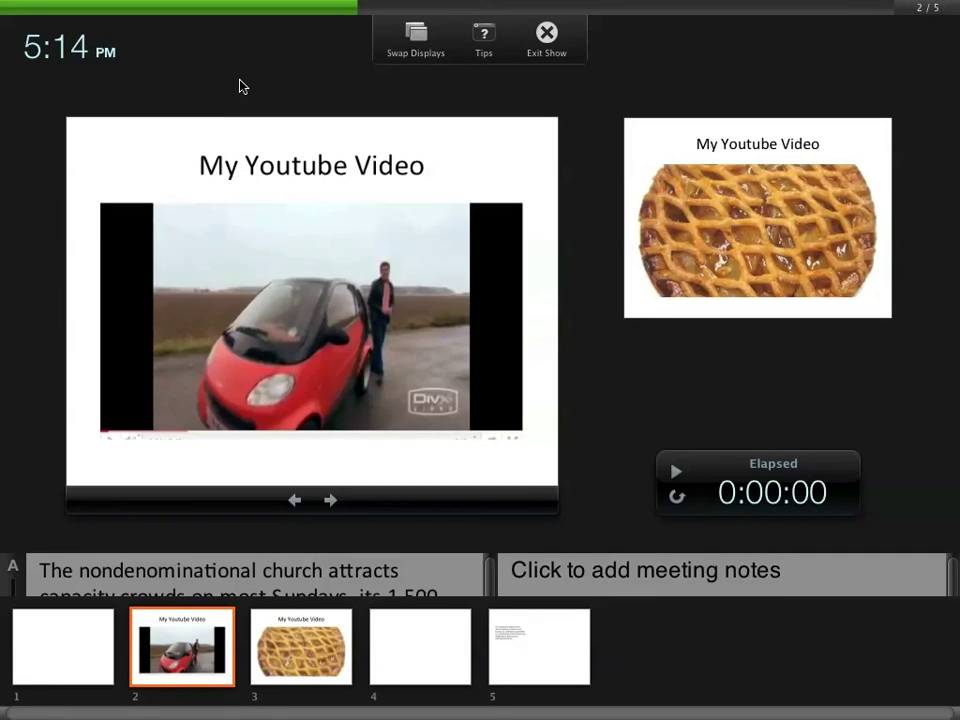
pyautogui.moveTo(384, 231)
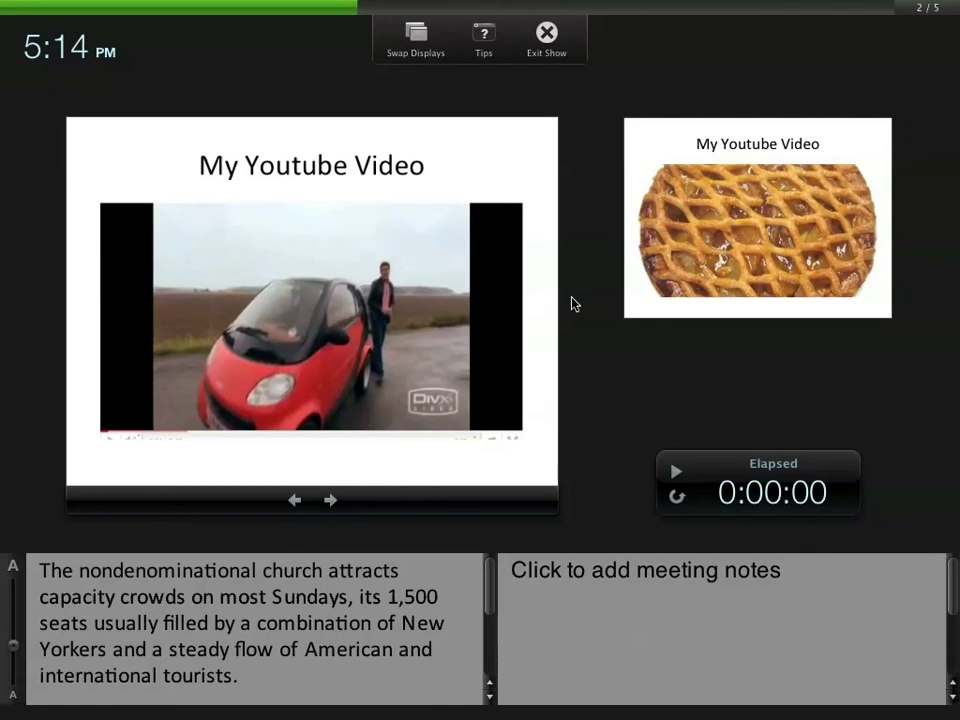
pyautogui.click(675, 476)
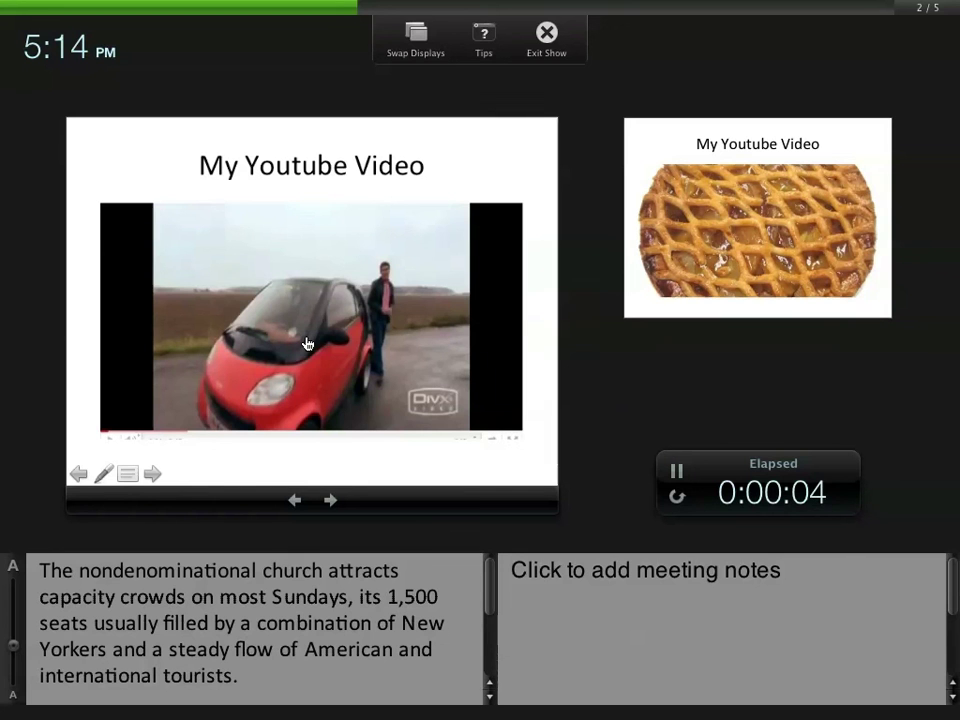
pyautogui.press('Escape')
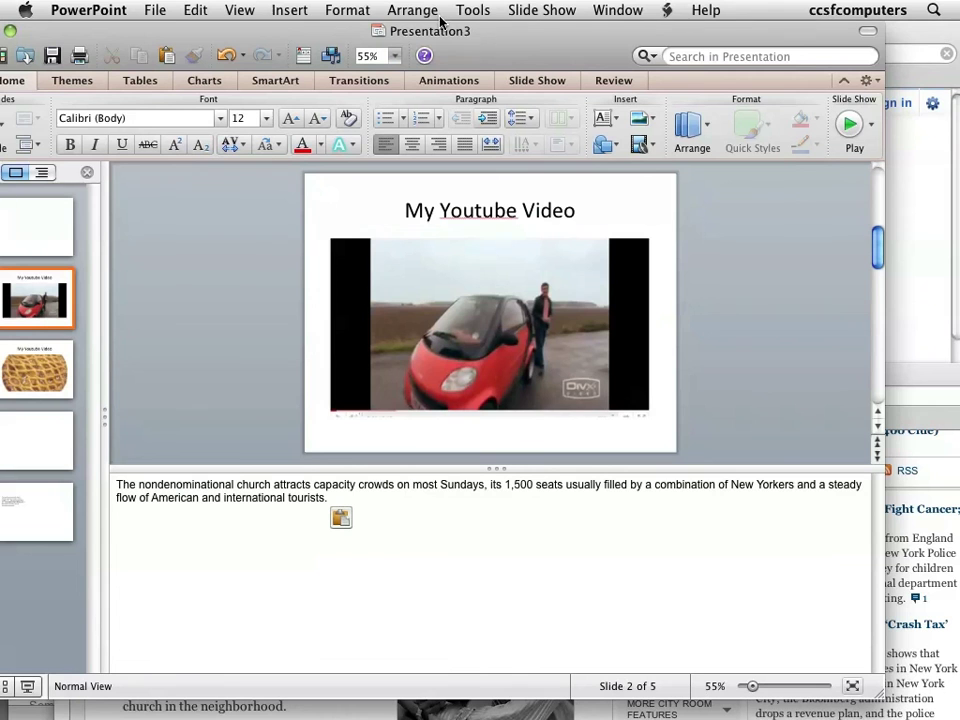
pyautogui.moveTo(8, 86)
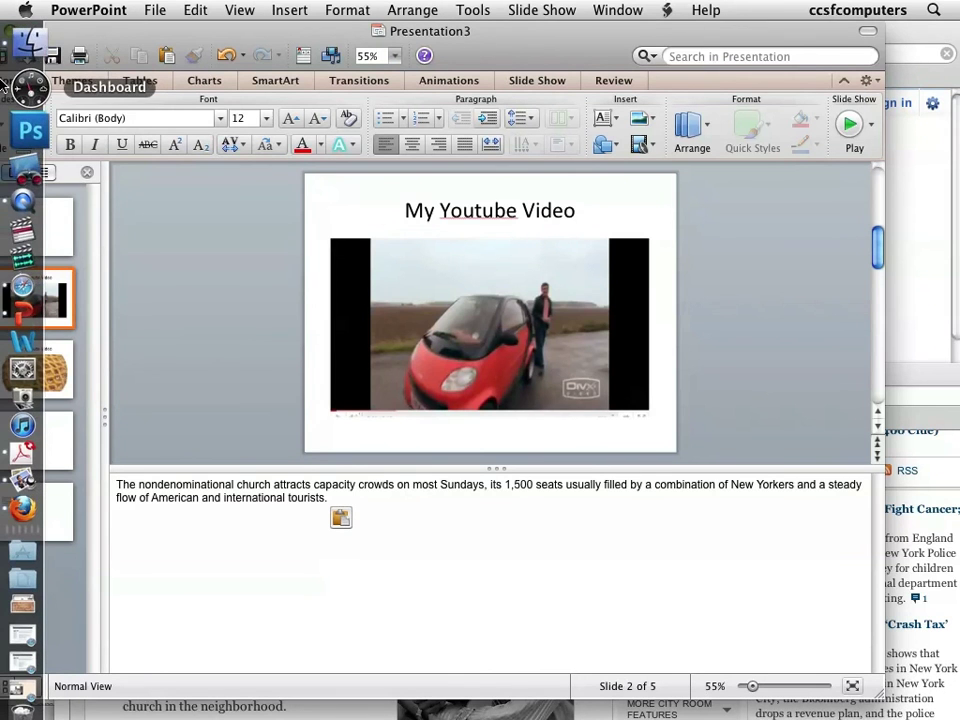